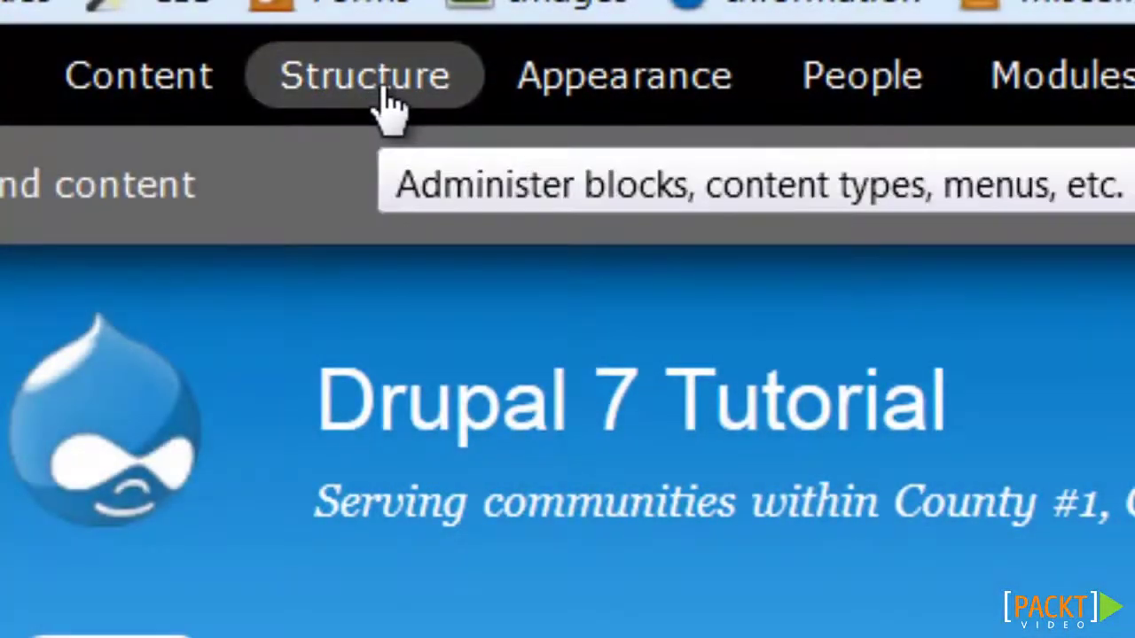
Go to Structure > Forums and start adding a new container.
click(387, 105)
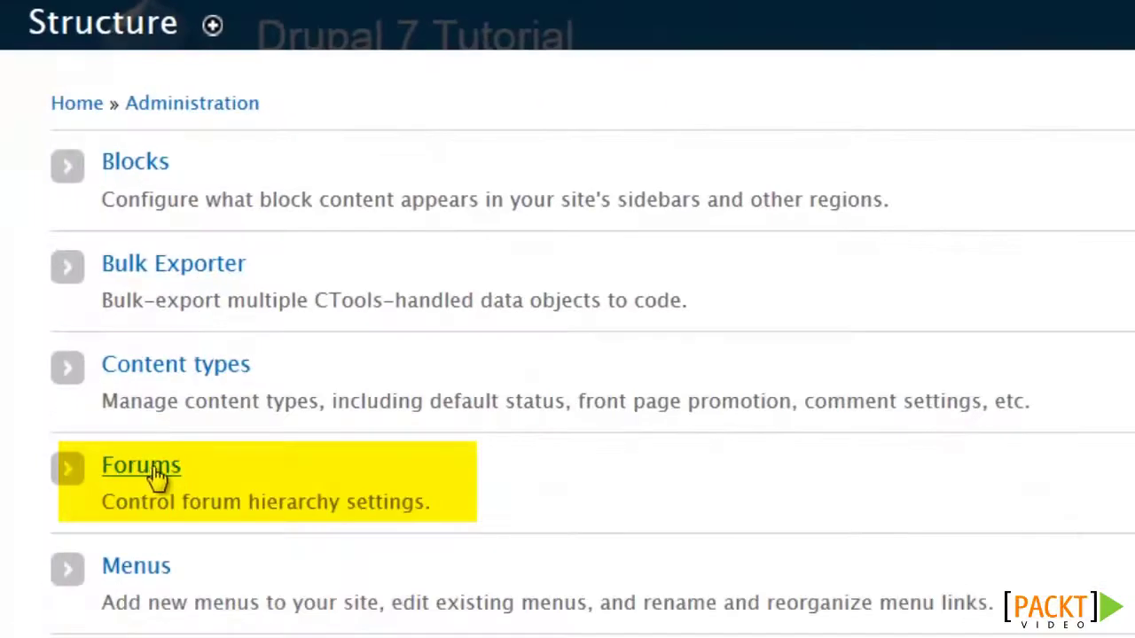
click(151, 628)
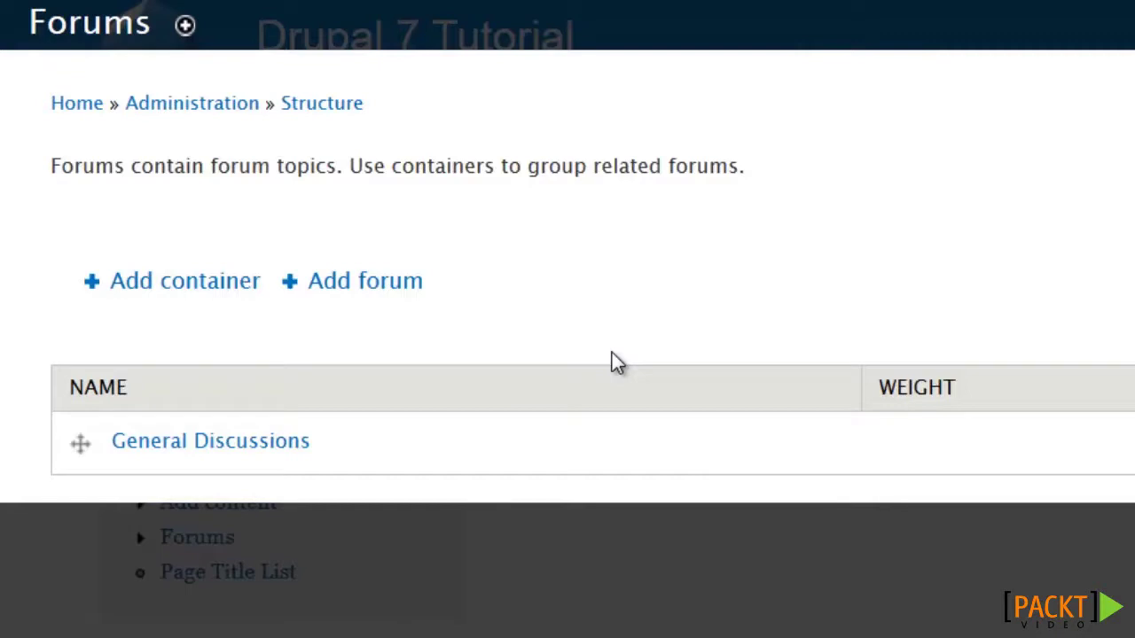
click(227, 294)
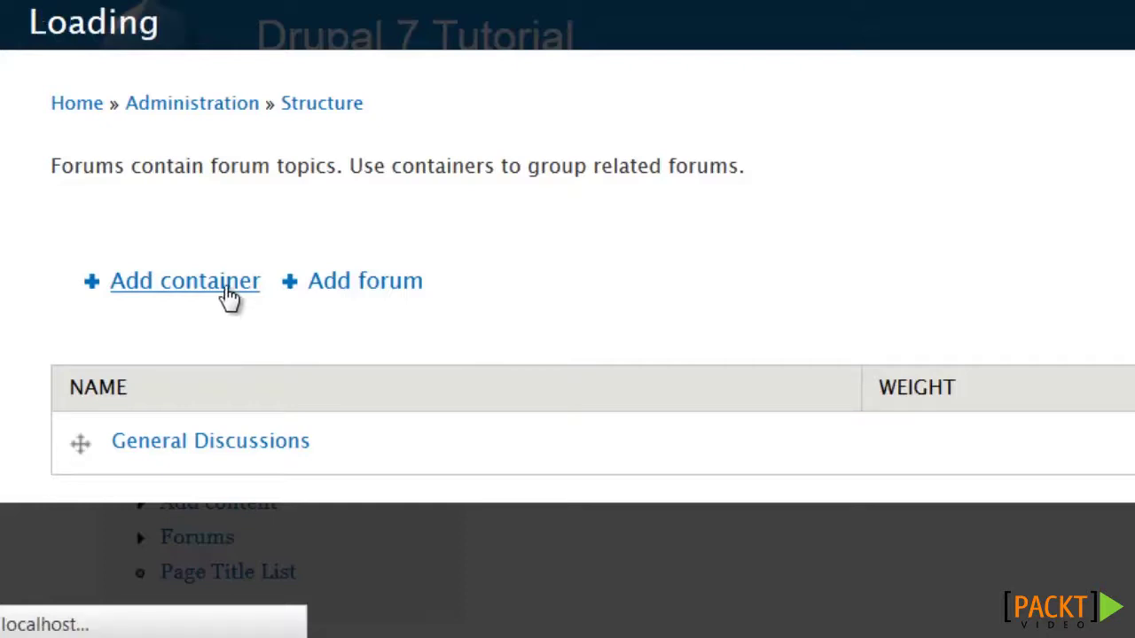
Enter Organization Forum as the container name and description, keeping parent <root>.
click(244, 273)
text(O)
key(Down)
key(Return)
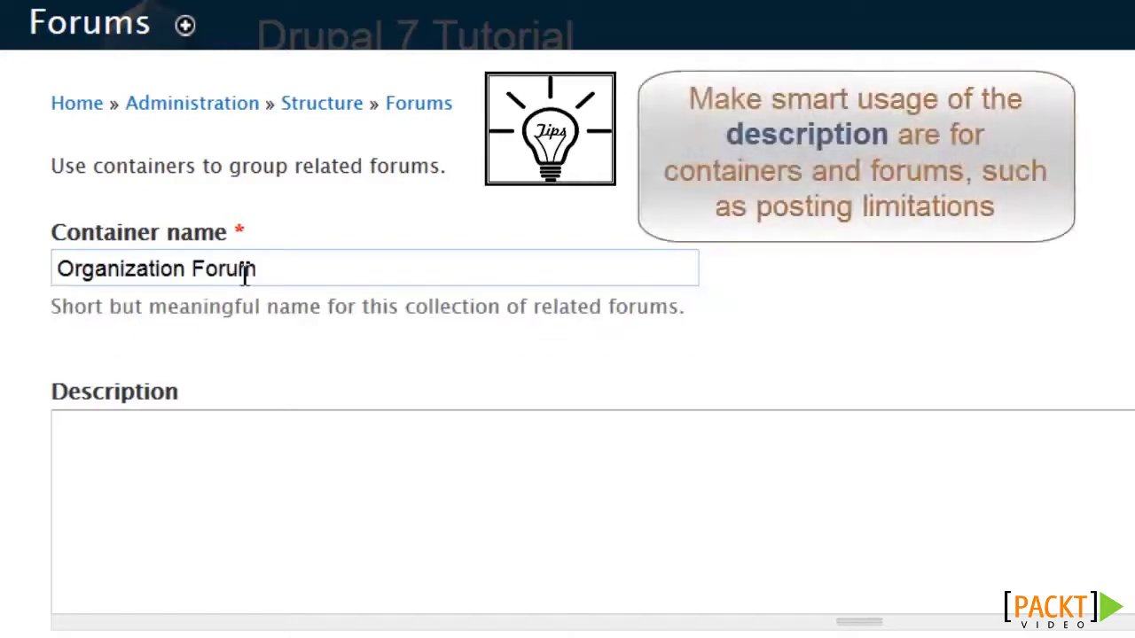
key(Down)
click(115, 455)
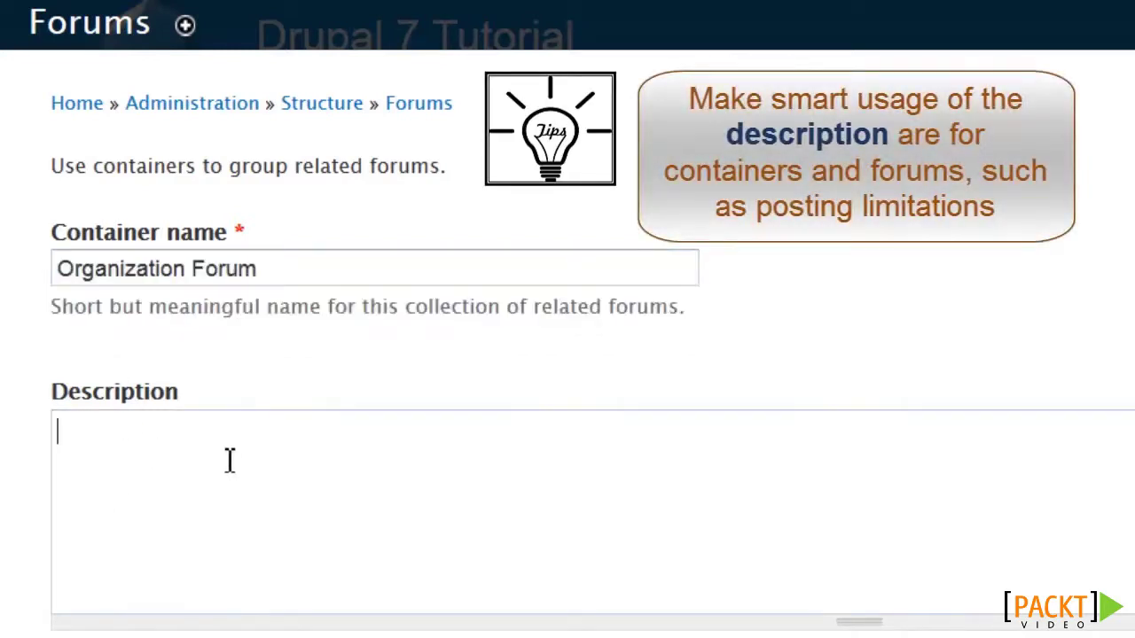
text(Organization Forum)
scroll(395, 527, down, 2)
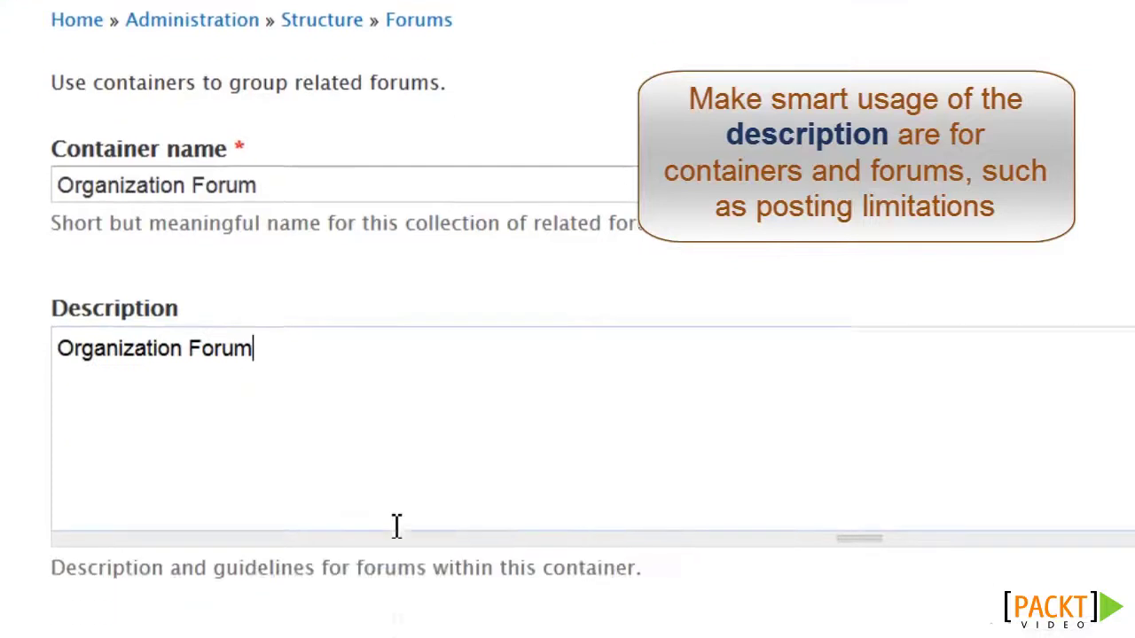
scroll(426, 512, down, 4)
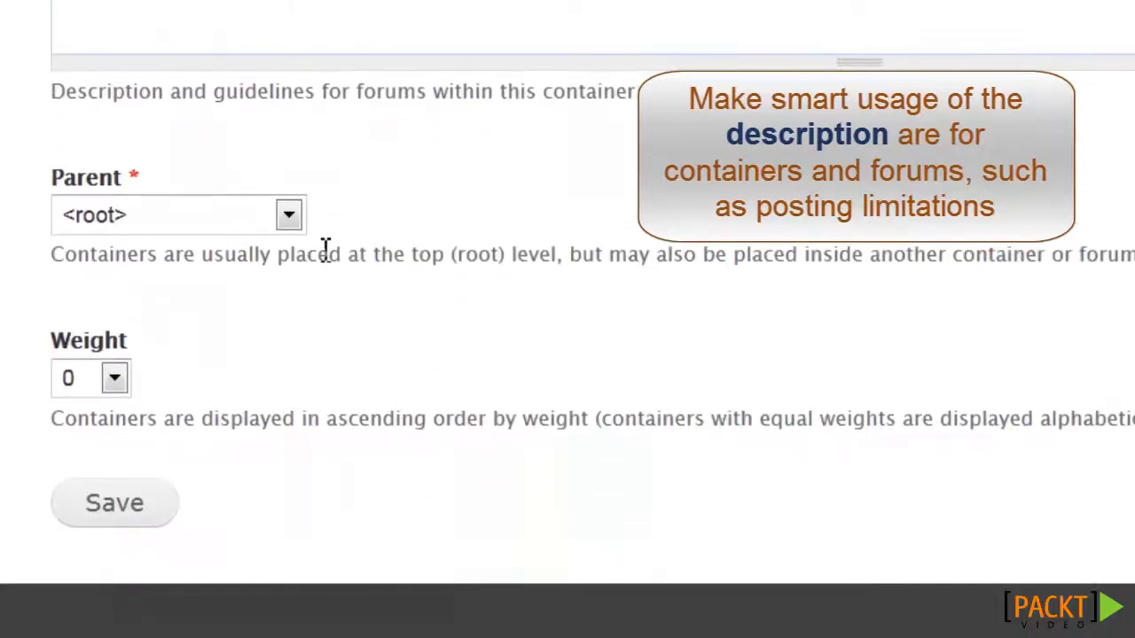
click(289, 217)
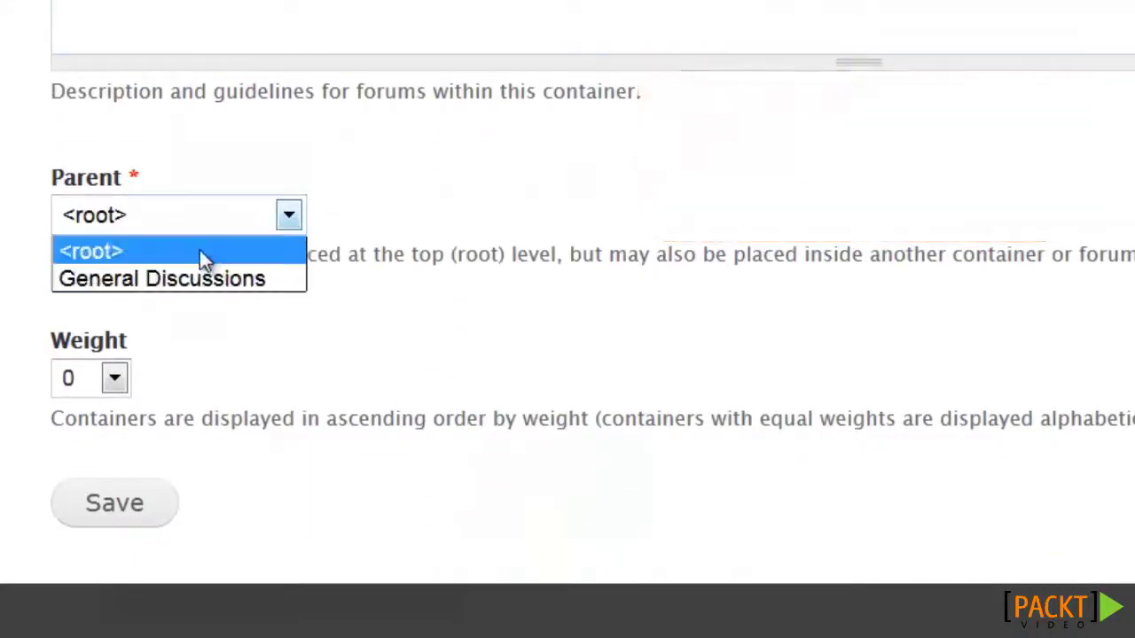
click(200, 251)
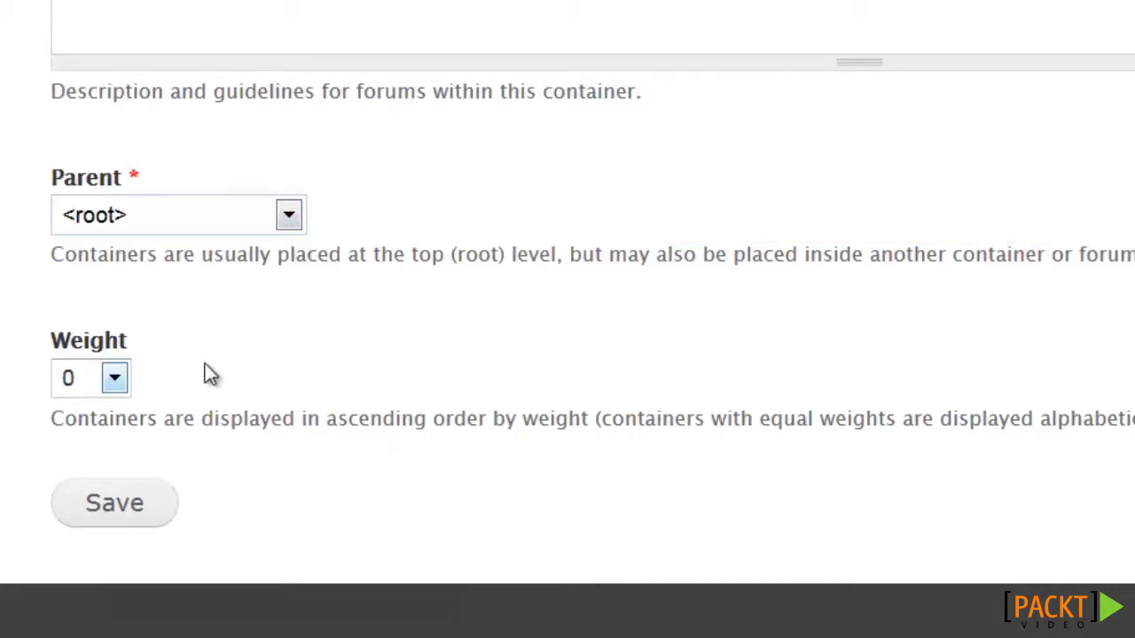
Save the Organization Forum container and start a new forum named Announcements.
click(149, 505)
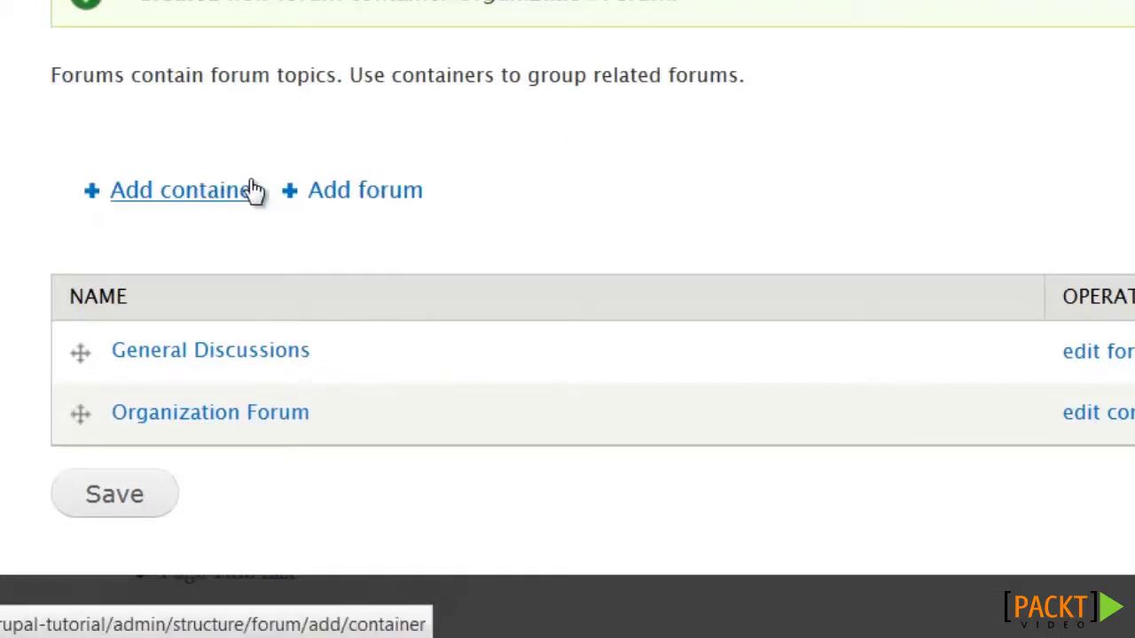
click(368, 193)
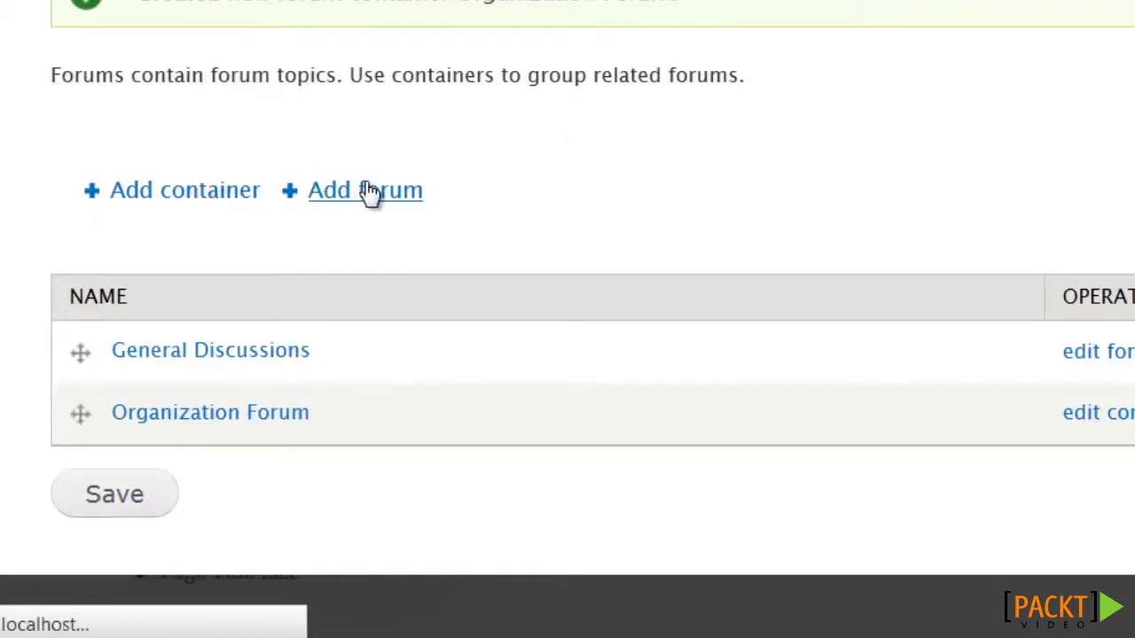
click(185, 266)
text(Announcements)
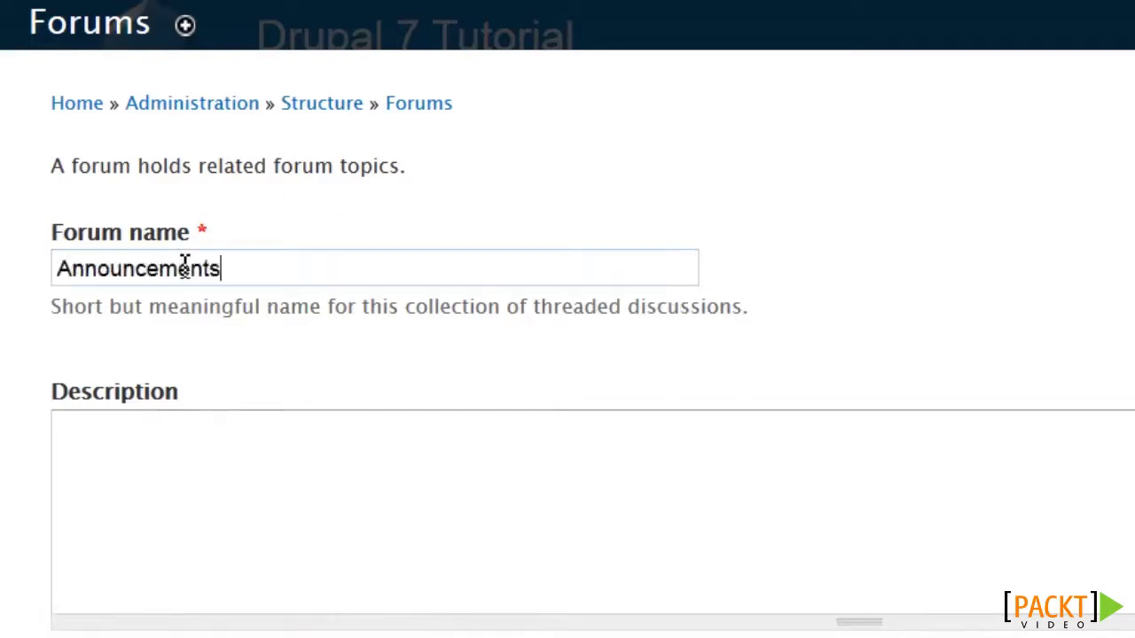
Paste the breaking-information description from Notepad++ into the Announcements forum.
click(160, 421)
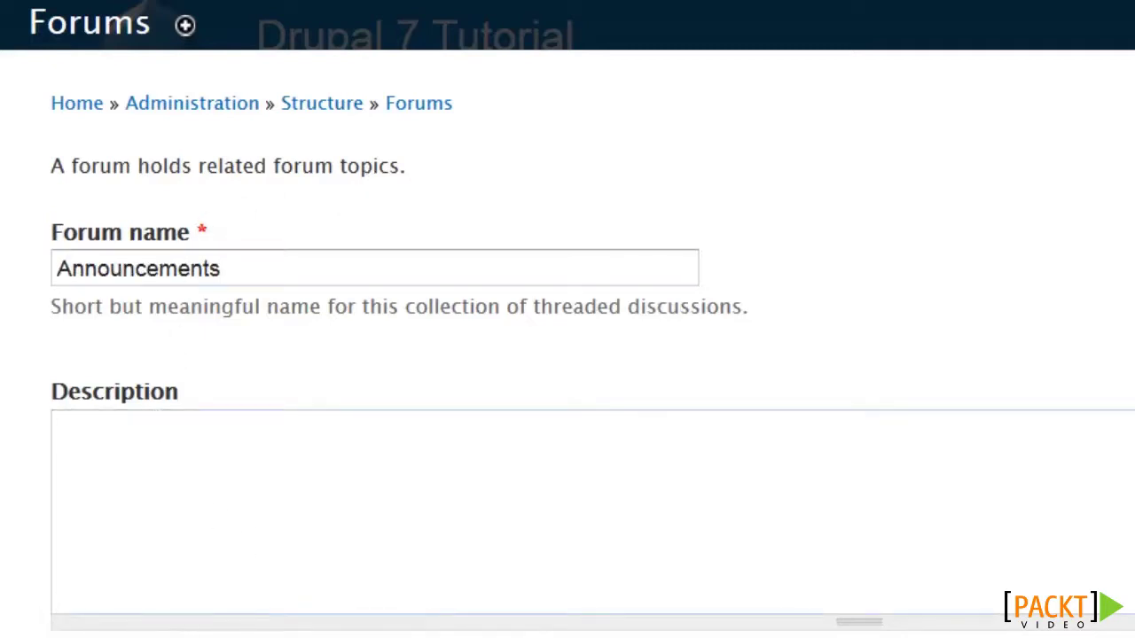
key(alt+Tab)
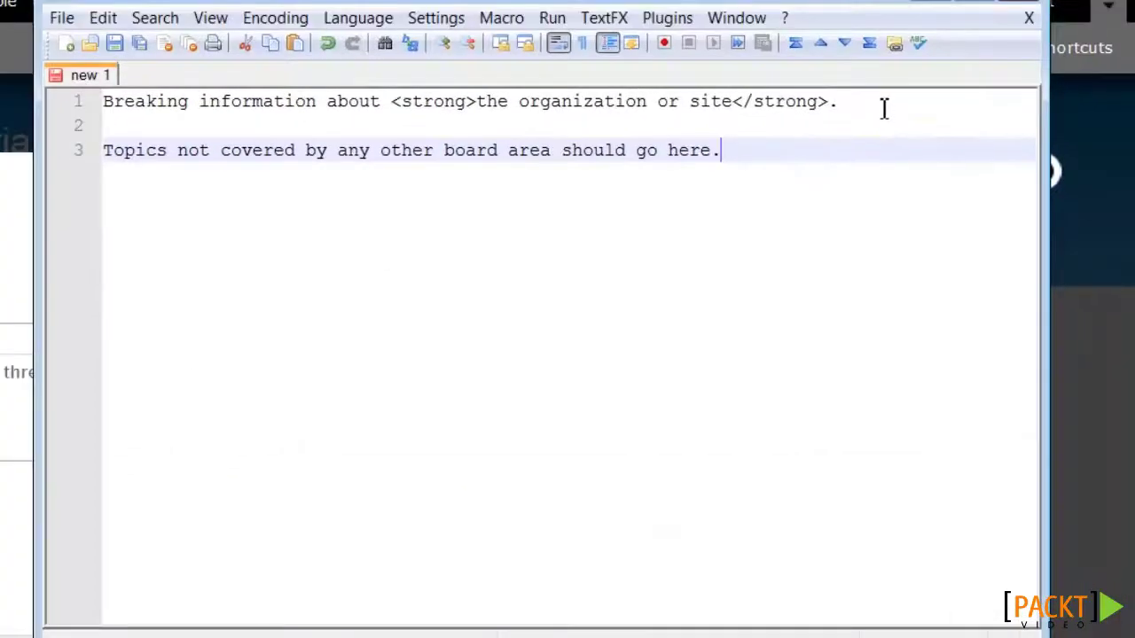
drag(884, 104, 81, 109)
key(ctrl+c)
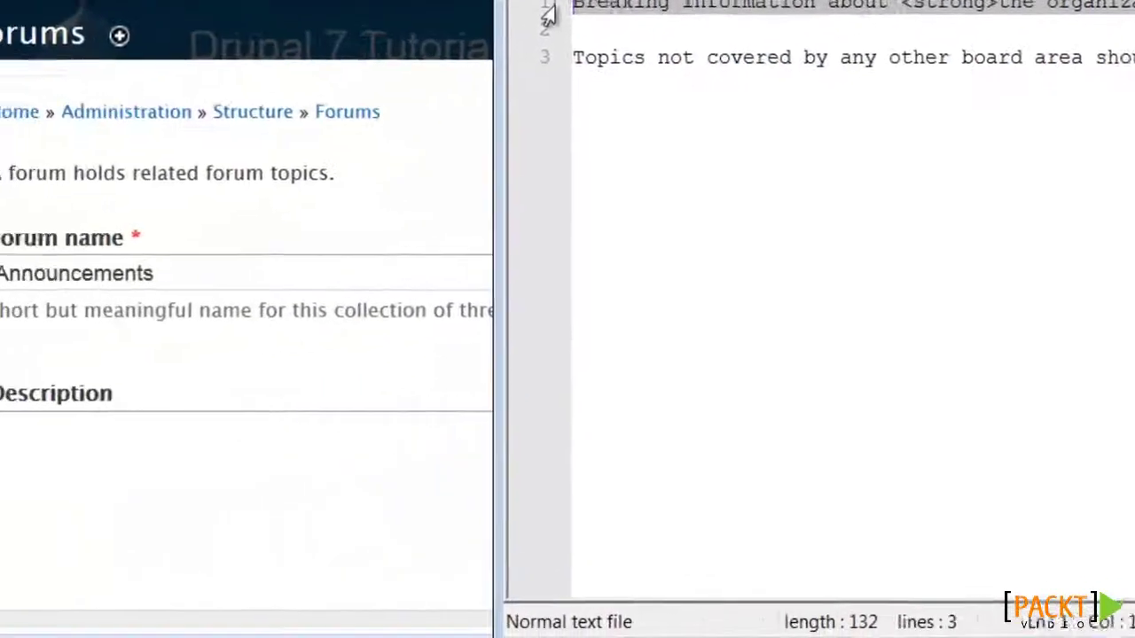
click(251, 444)
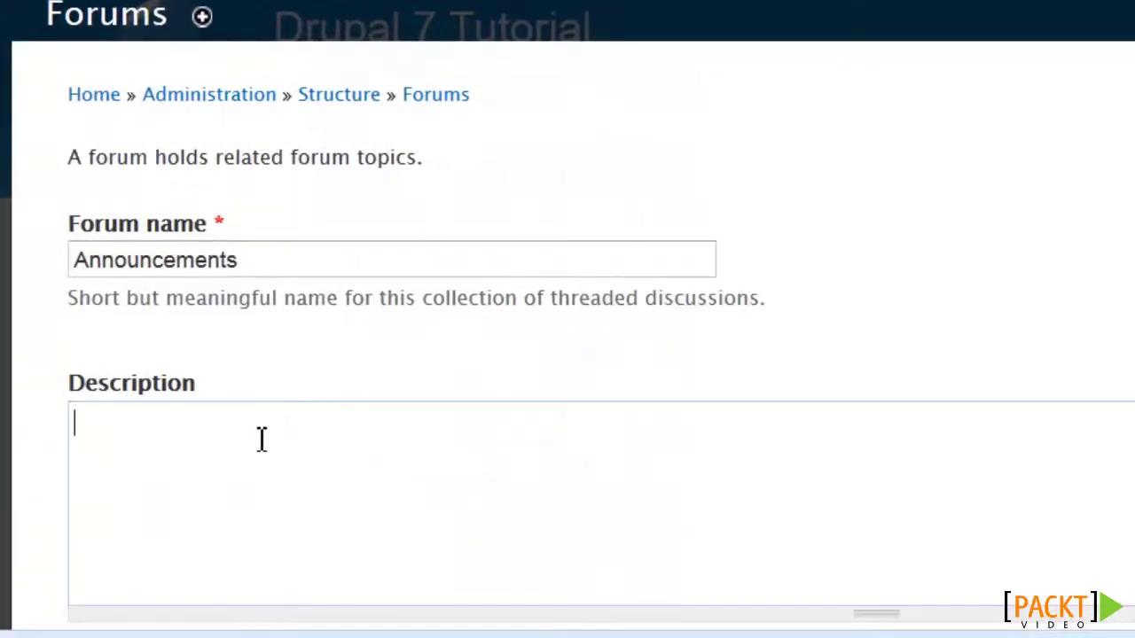
key(ctrl+v)
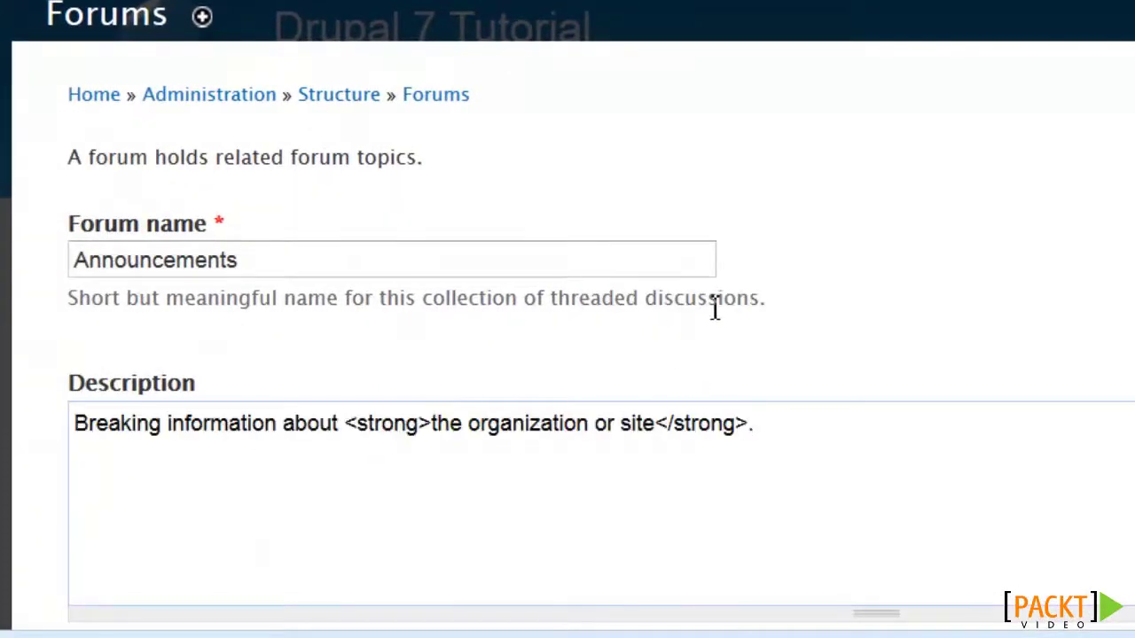
Place Announcements under Organization Forum with weight -10 and save it.
scroll(714, 308, down, 2)
scroll(714, 309, down, 2)
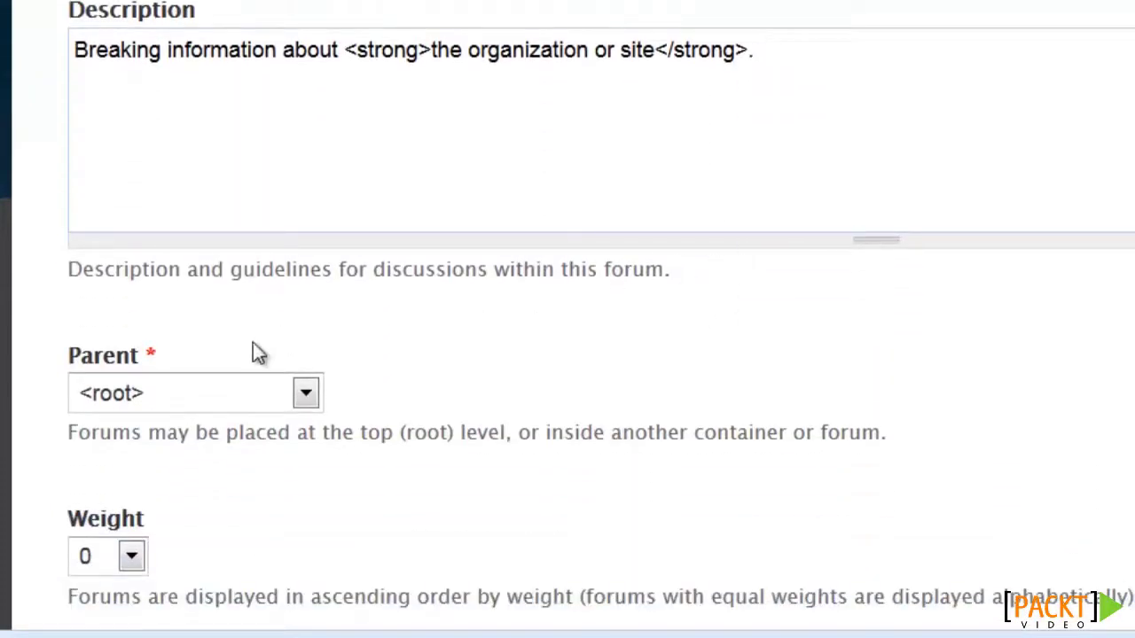
click(301, 399)
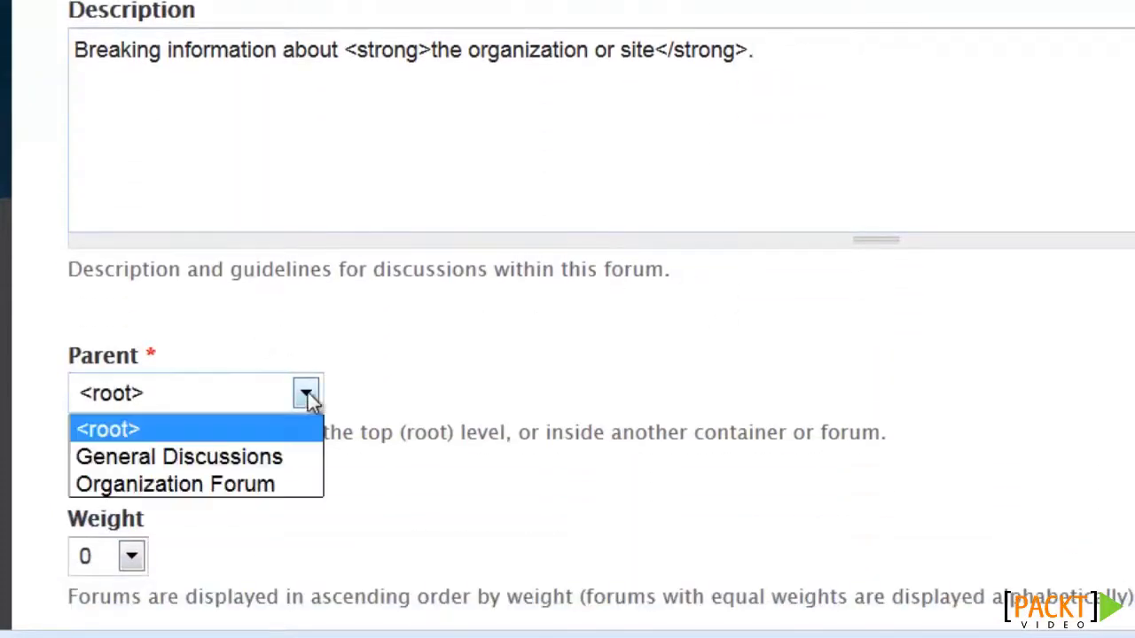
click(213, 481)
scroll(488, 381, down, 2)
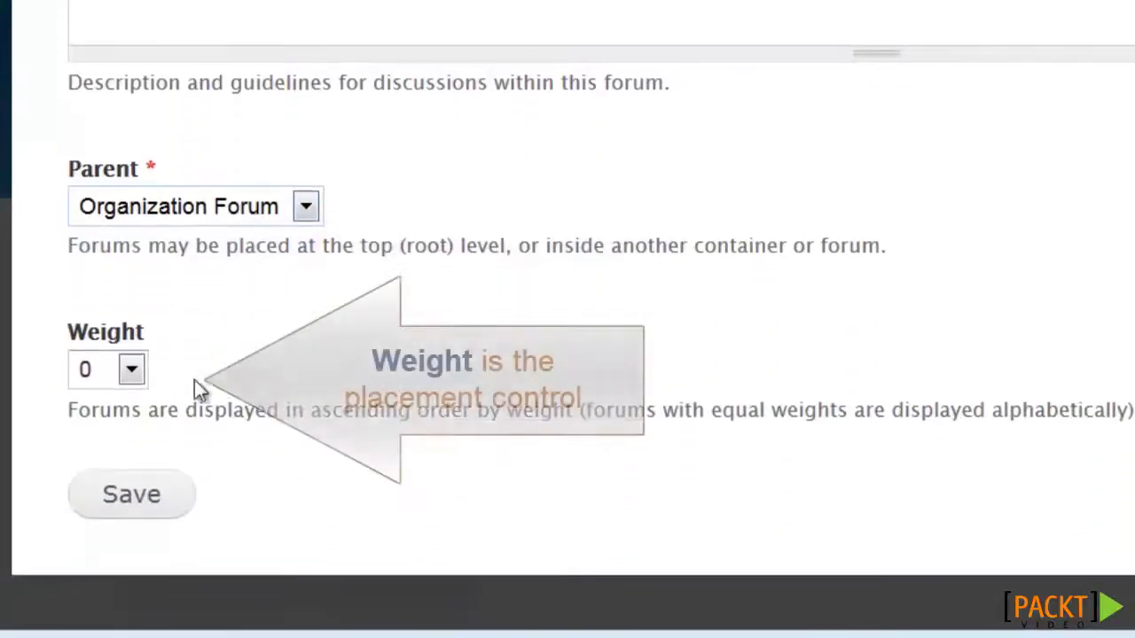
click(135, 371)
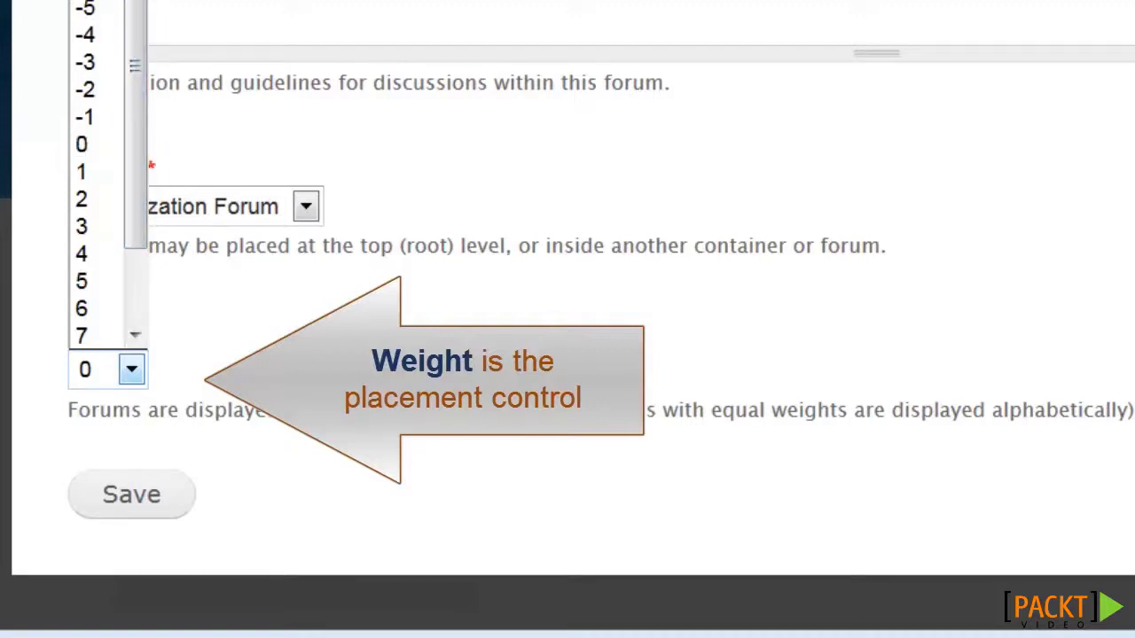
click(85, 2)
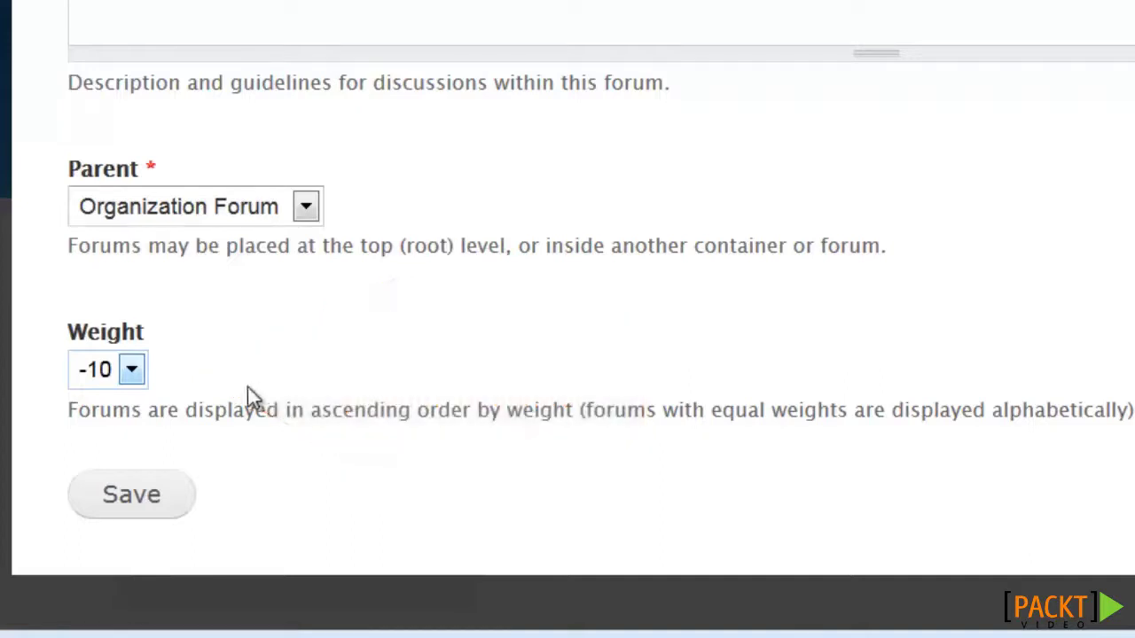
click(168, 500)
Edit General Discussions and paste in the general-topics description.
scroll(741, 337, down, 3)
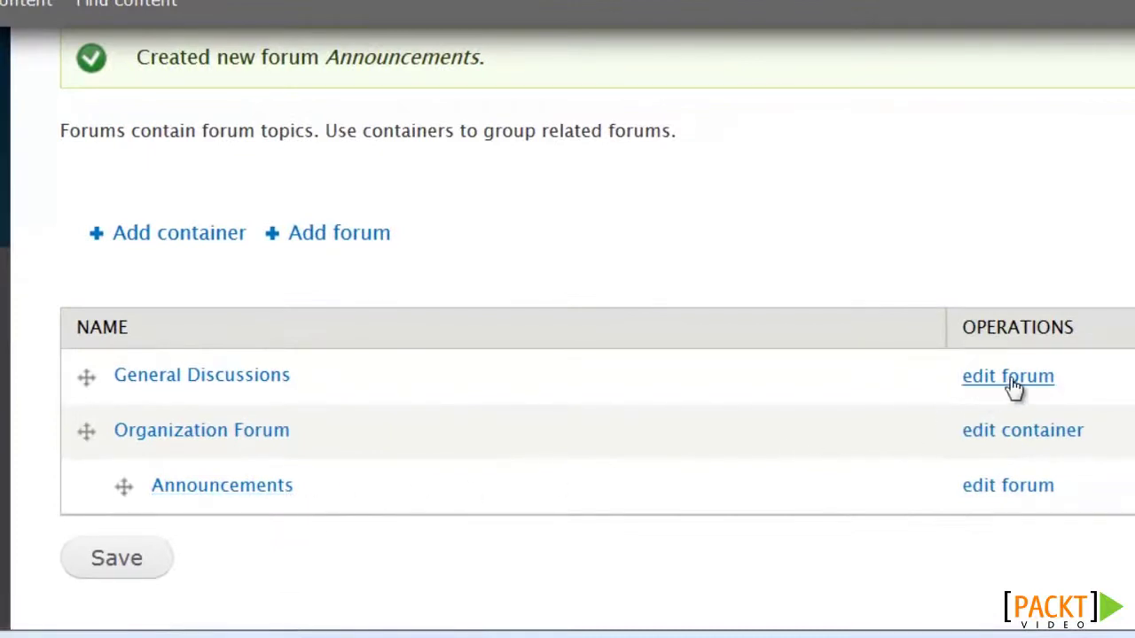
click(1012, 387)
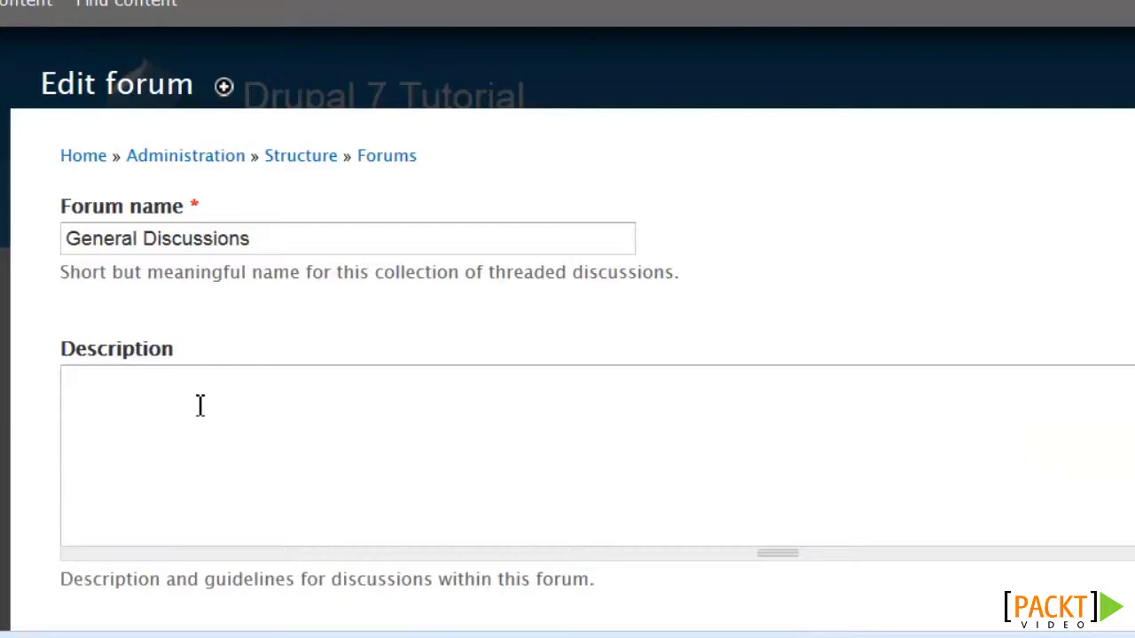
click(200, 405)
click(355, 633)
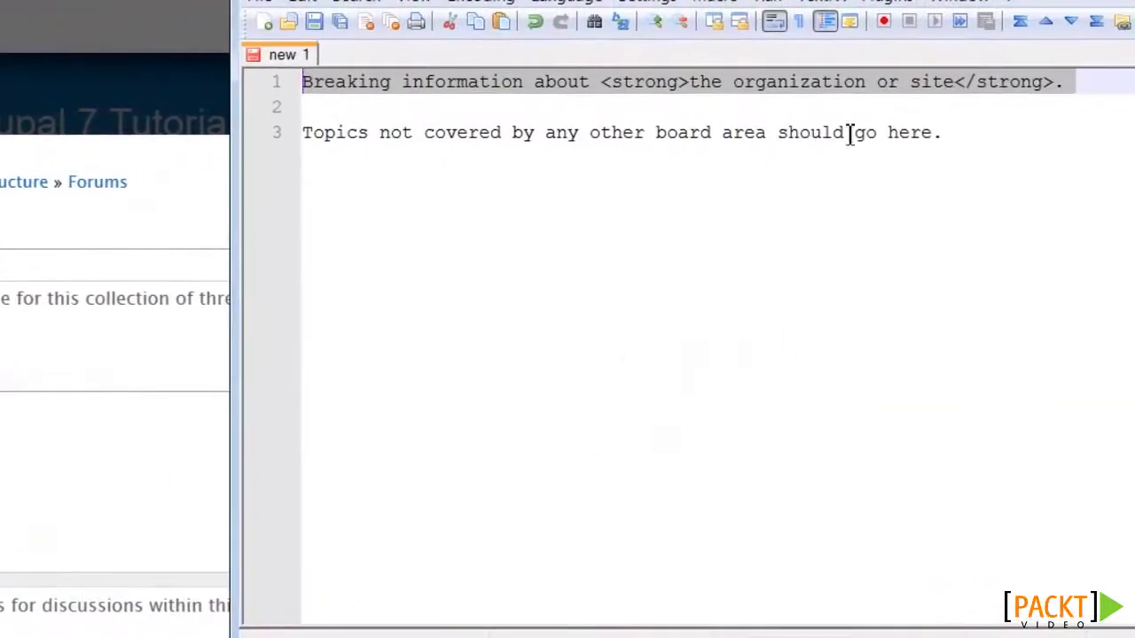
drag(1060, 122, 493, 138)
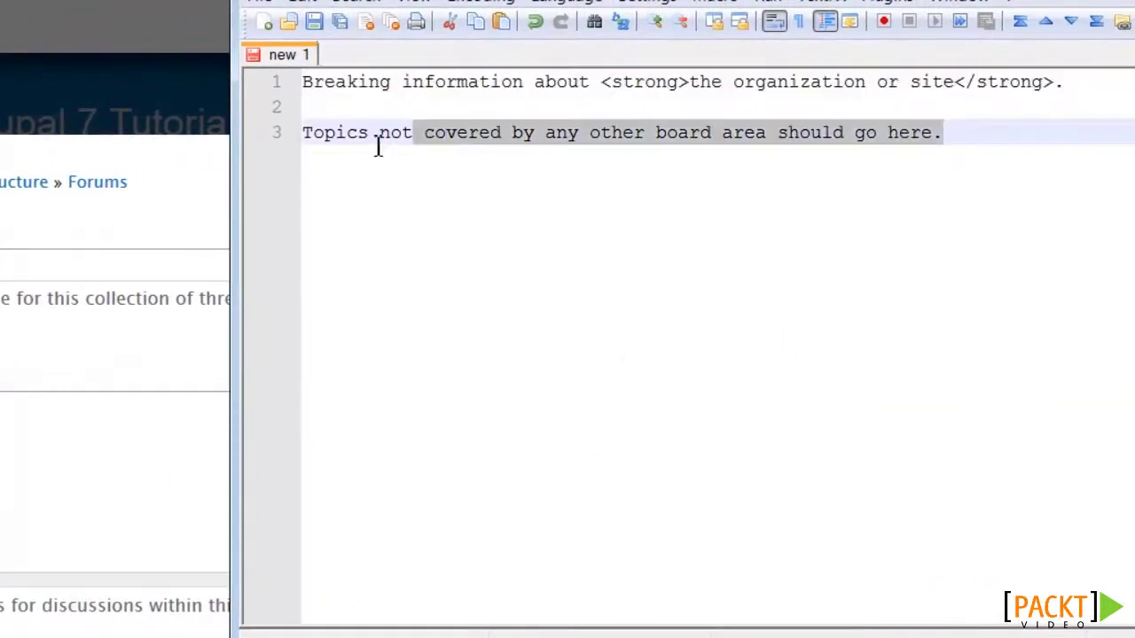
drag(377, 146, 281, 149)
key(ctrl+c)
click(133, 416)
key(ctrl+v)
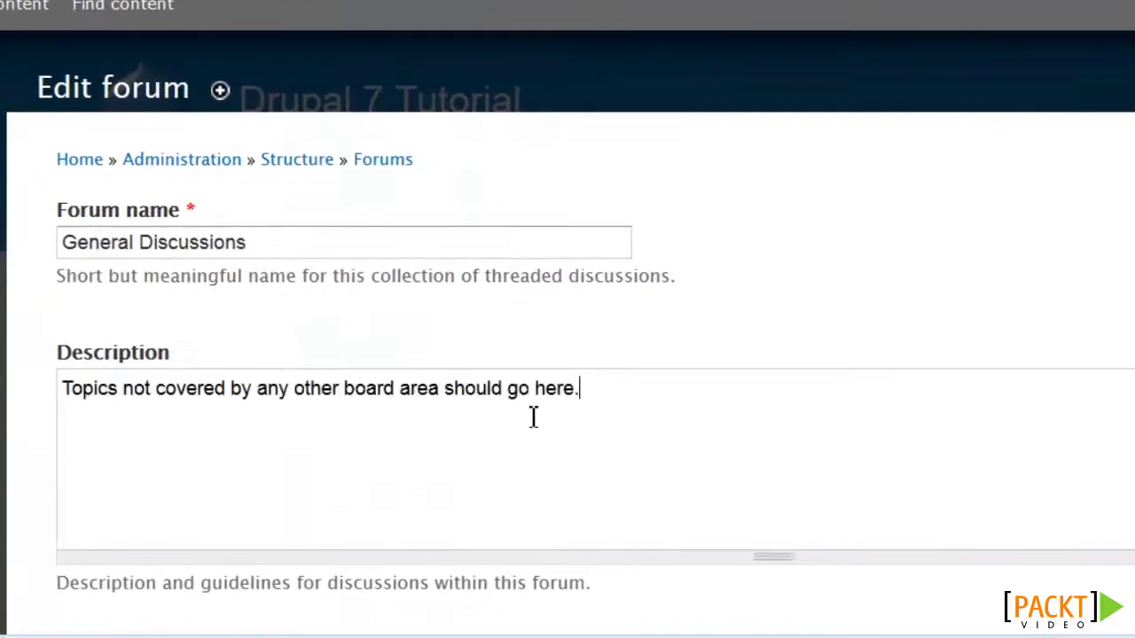
Move General Discussions under Organization Forum with weight 10 and save.
scroll(532, 417, down, 4)
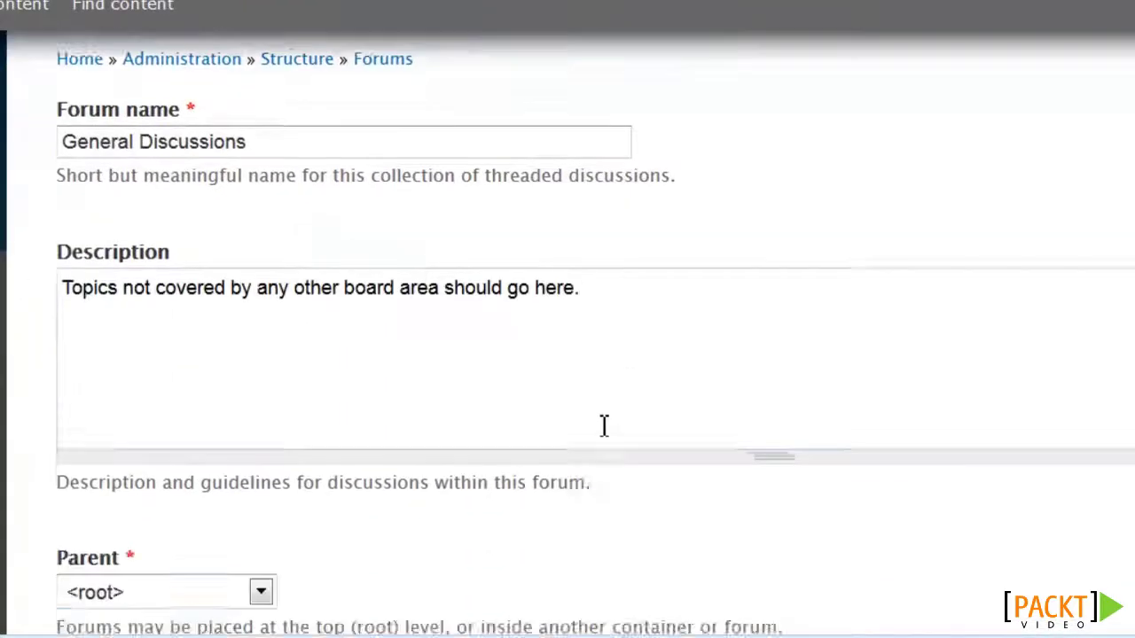
click(257, 364)
click(229, 417)
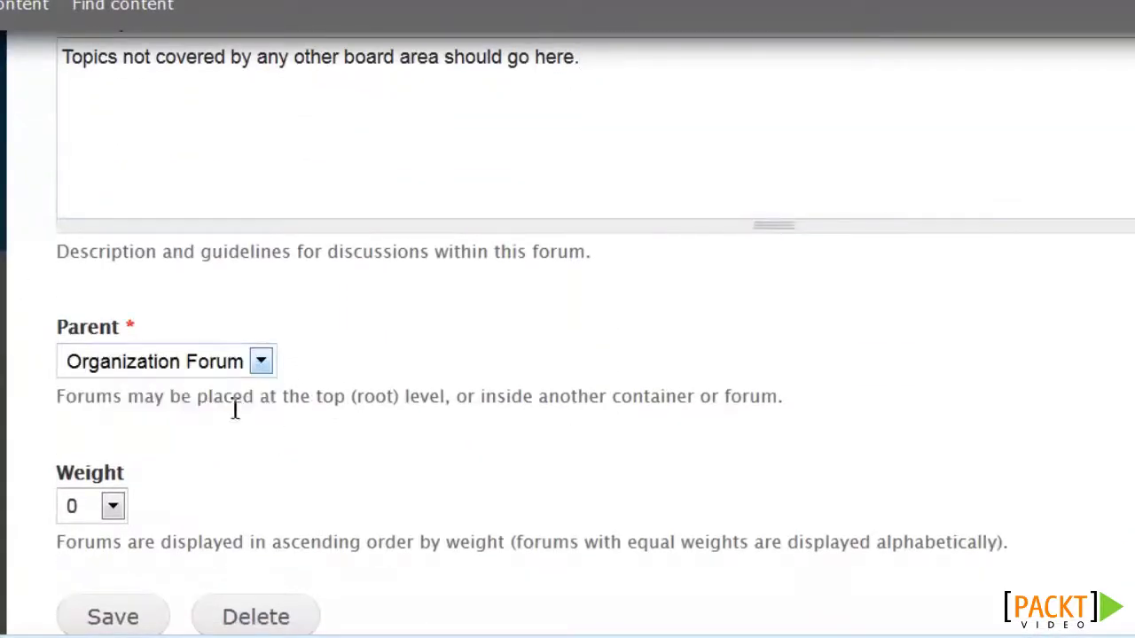
click(114, 506)
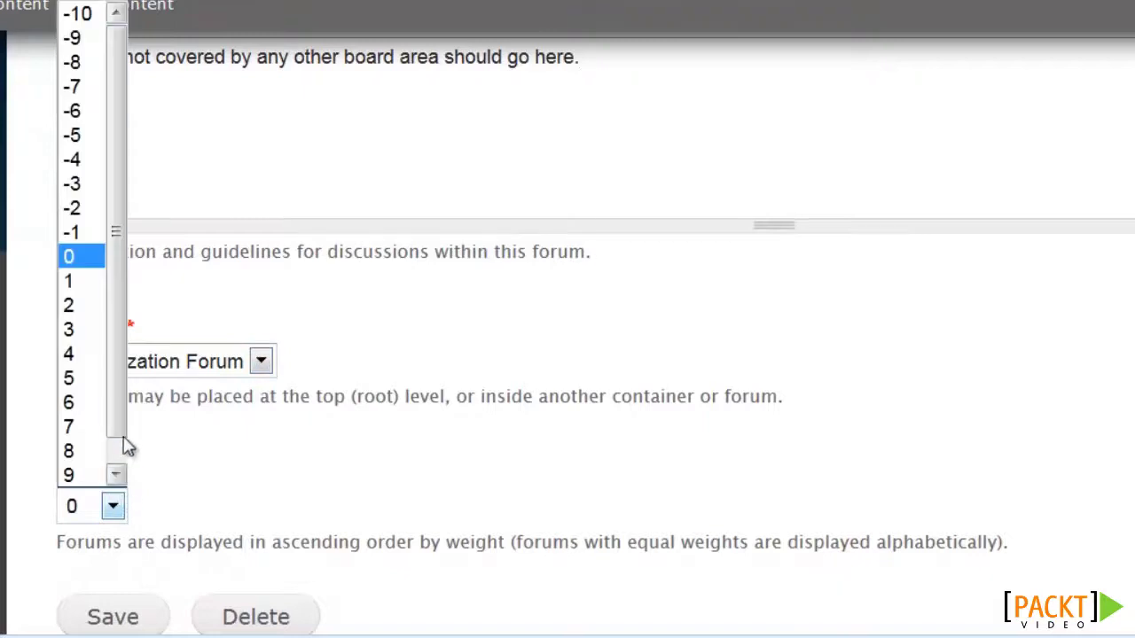
scroll(118, 446, down, 1)
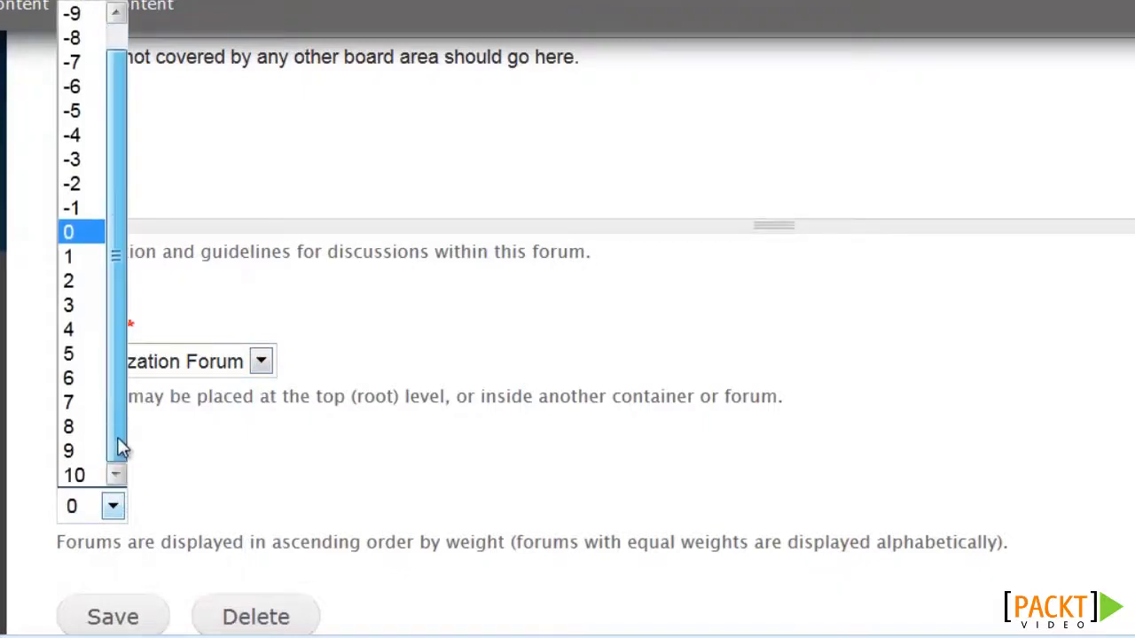
click(84, 476)
scroll(325, 478, down, 2)
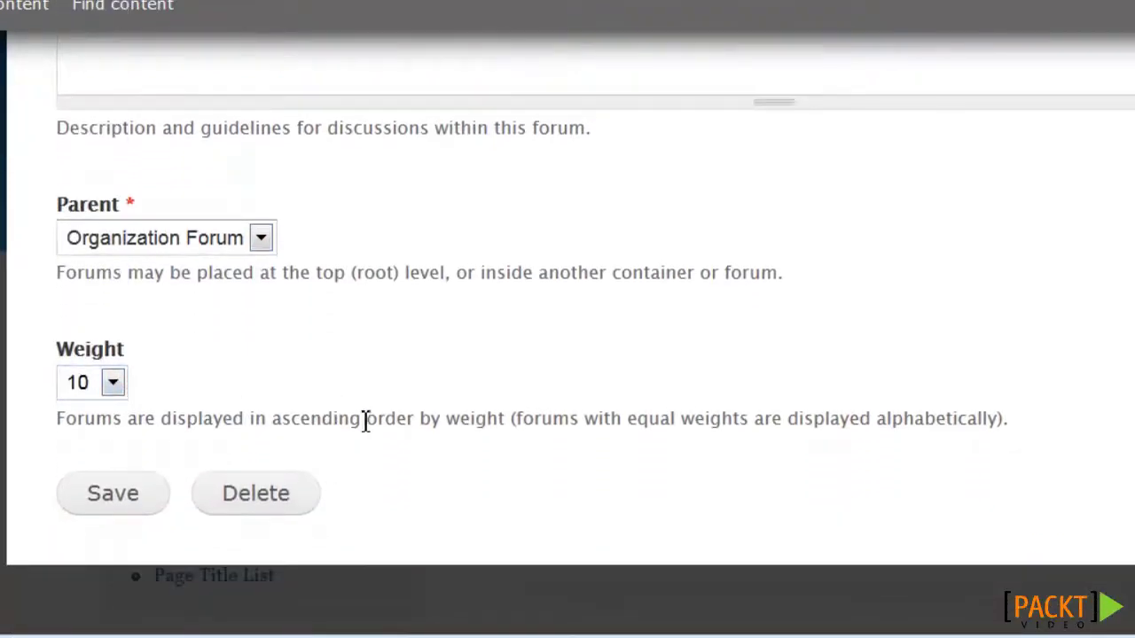
click(145, 495)
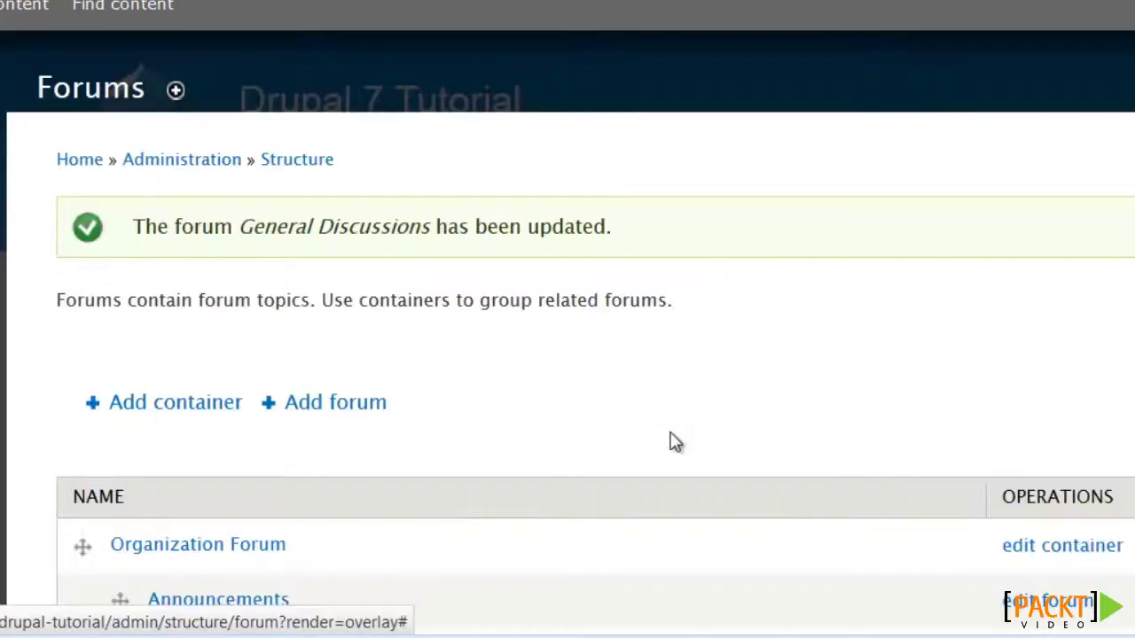
scroll(709, 429, down, 3)
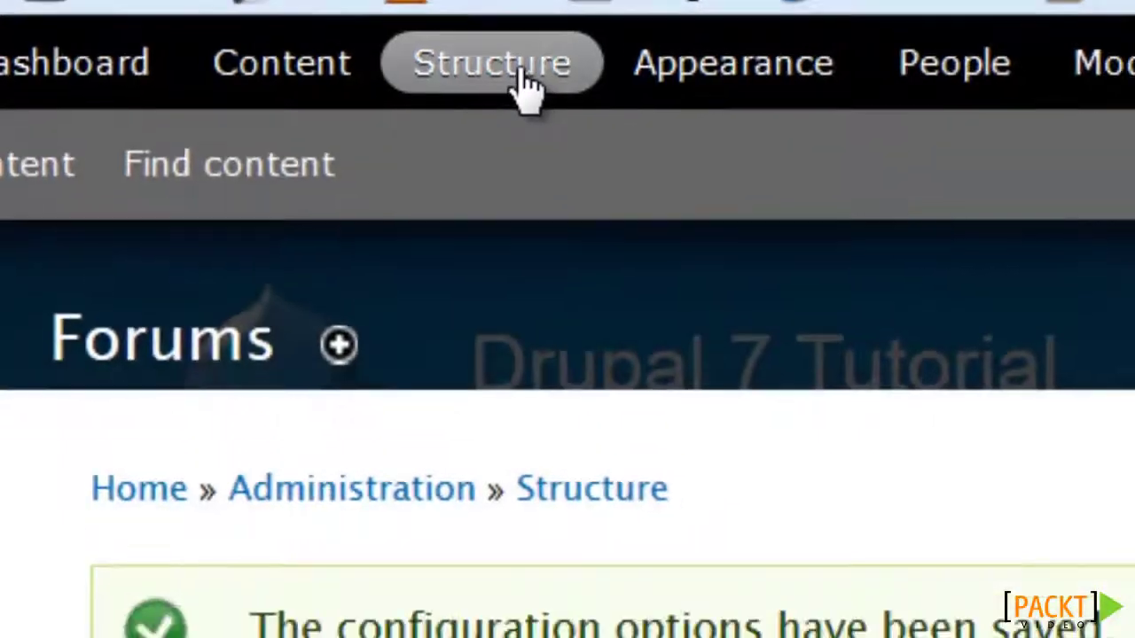
Open Structure > Taxonomy and list the terms of the Forums vocabulary.
click(526, 78)
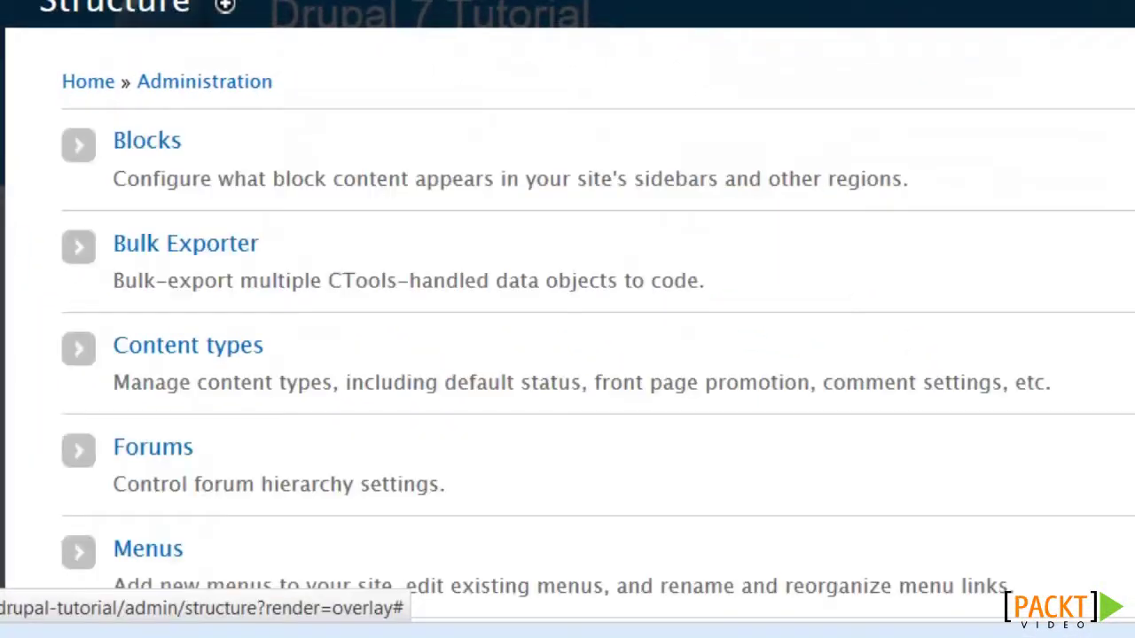
scroll(363, 275, down, 3)
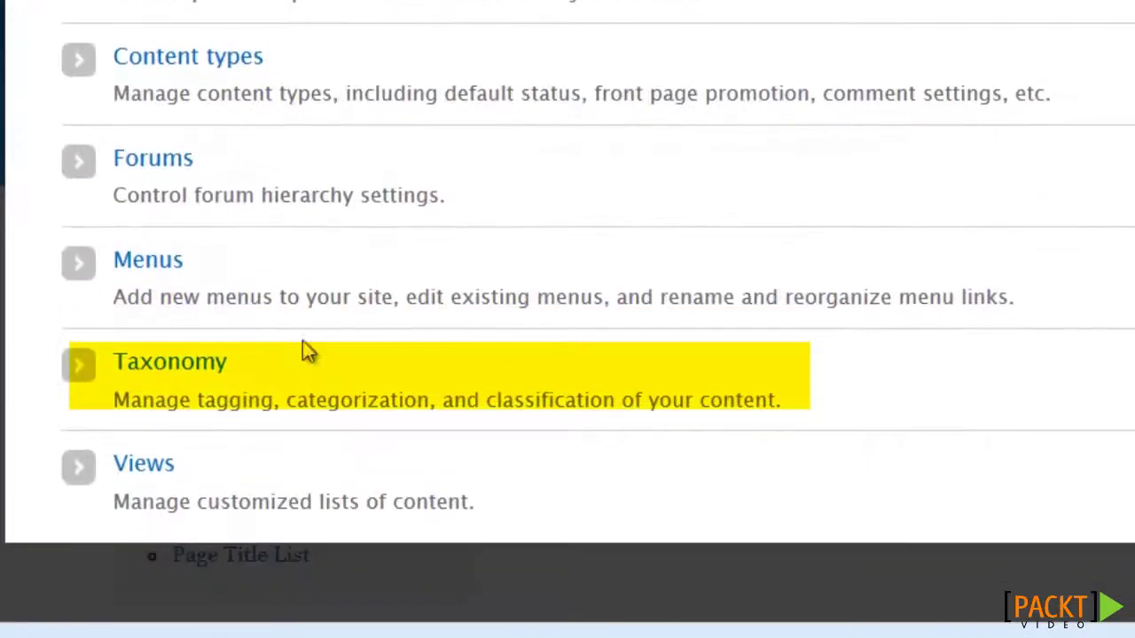
click(197, 371)
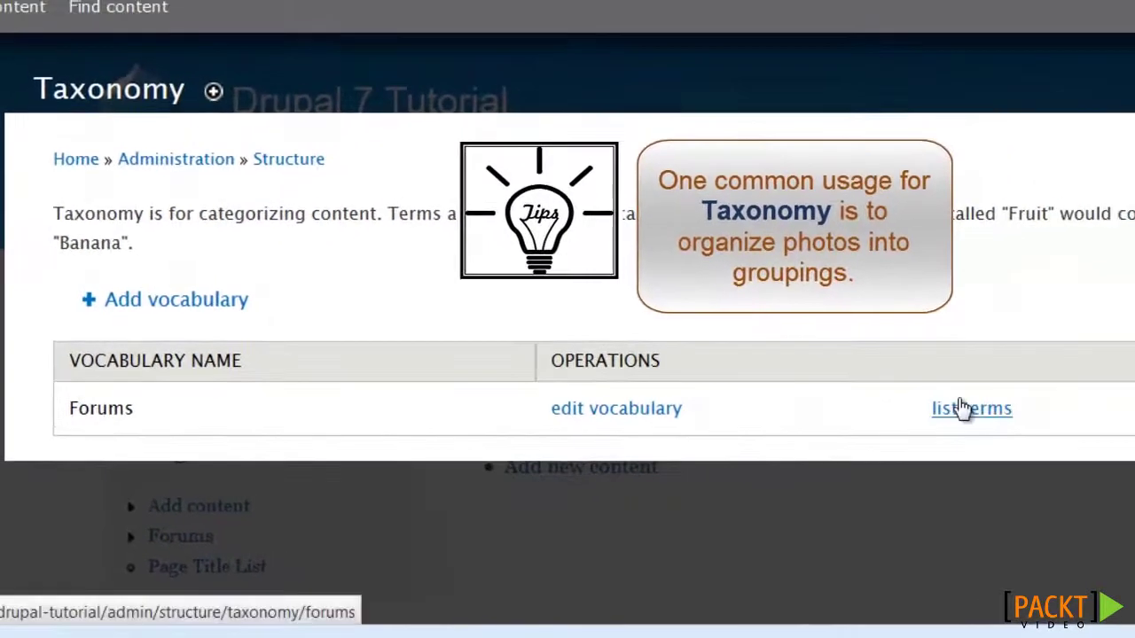
click(1116, 369)
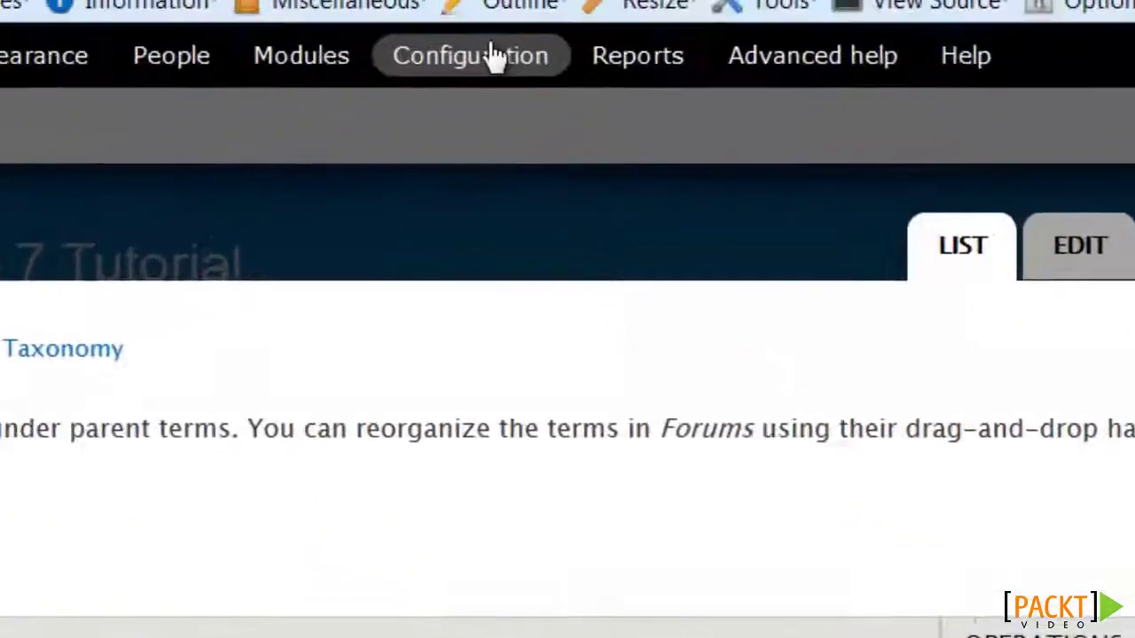
Open the URL aliases Patterns page and expand the replacement tokens list.
click(494, 56)
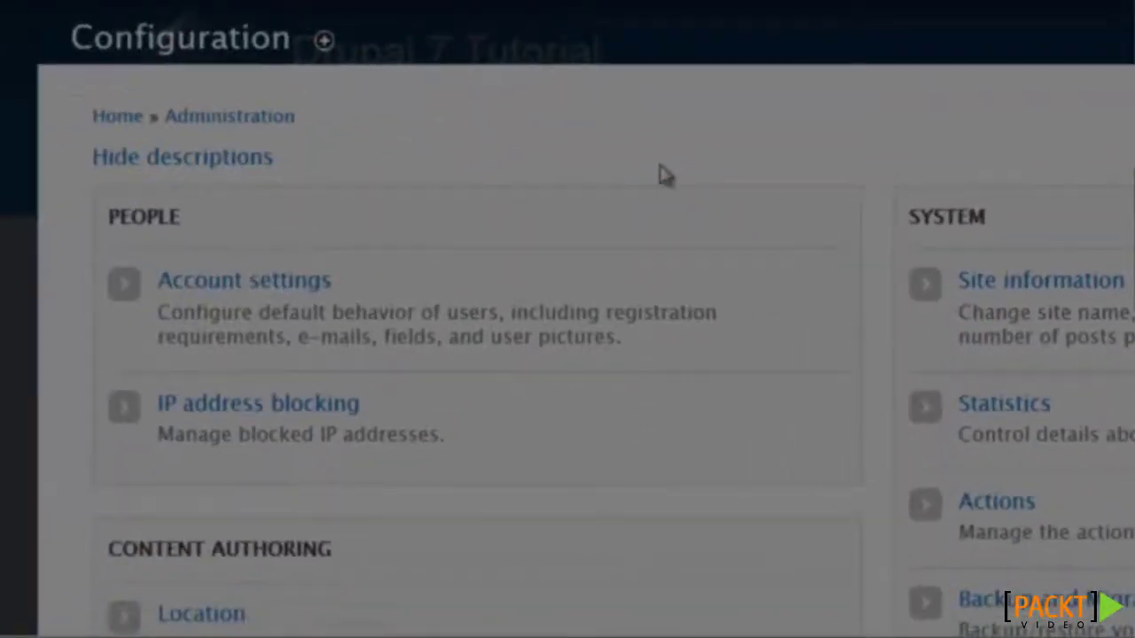
scroll(660, 167, down, 11)
scroll(659, 168, down, 10)
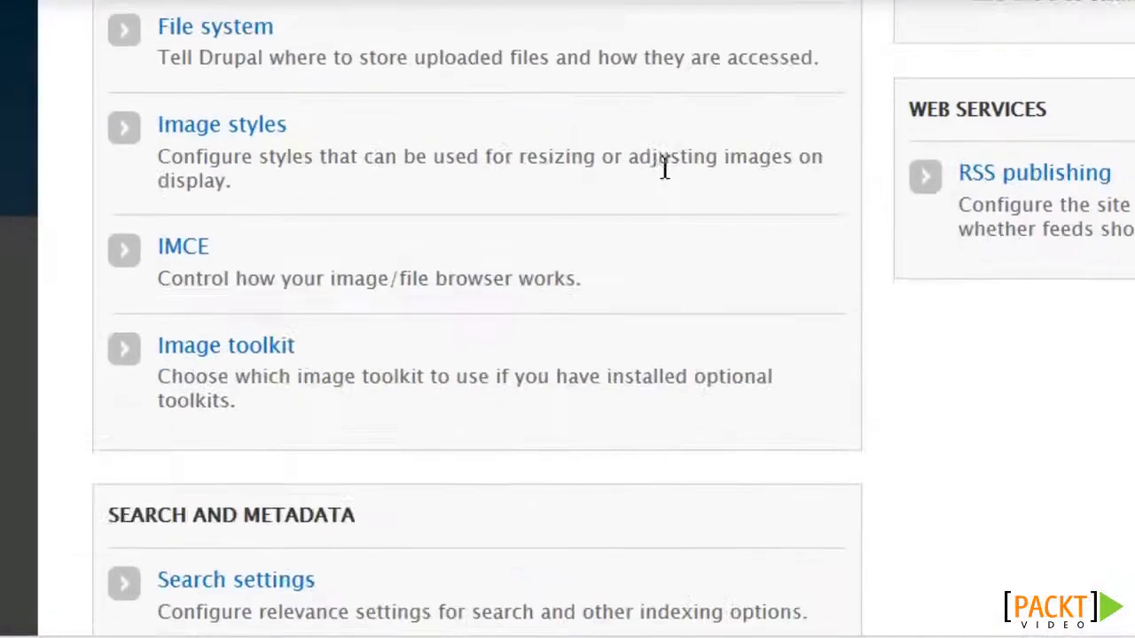
click(248, 143)
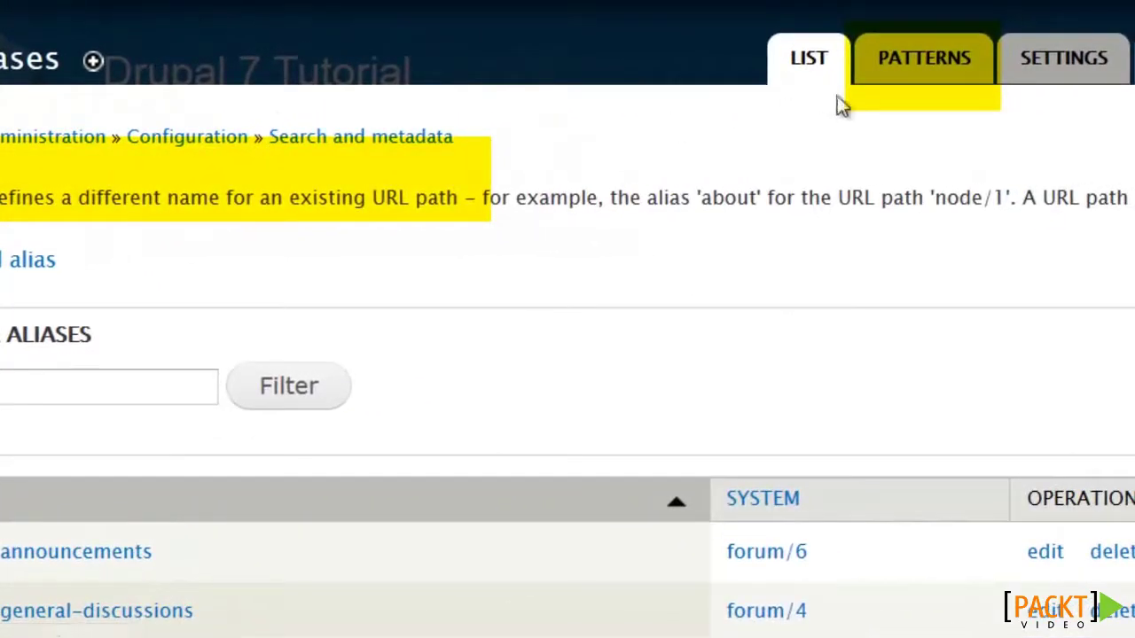
click(946, 71)
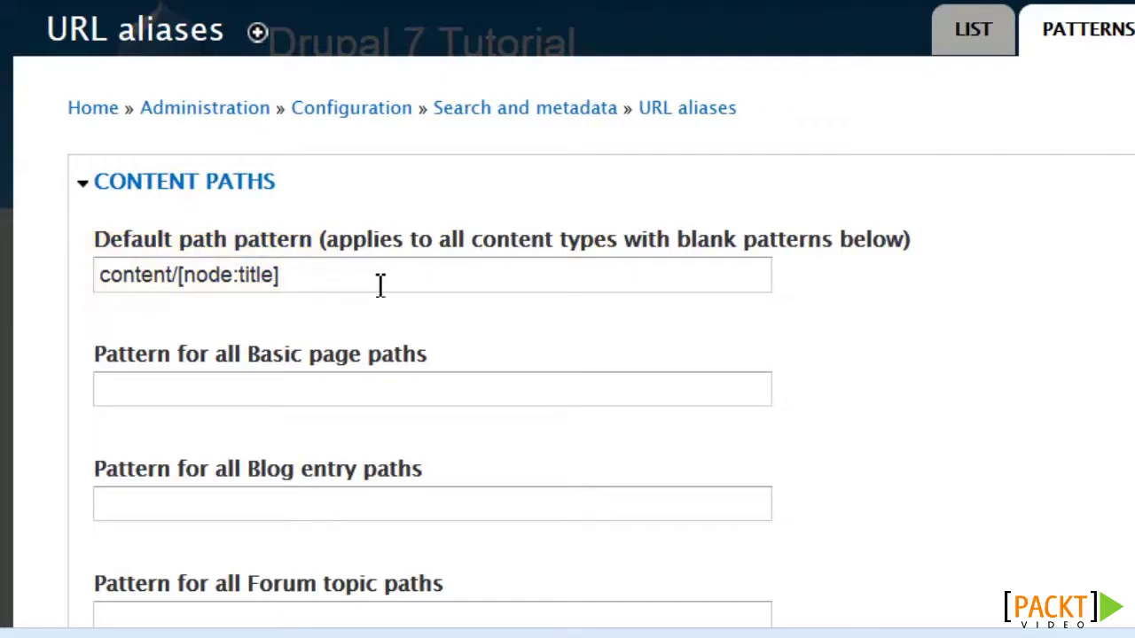
scroll(571, 291, down, 5)
scroll(571, 291, down, 2)
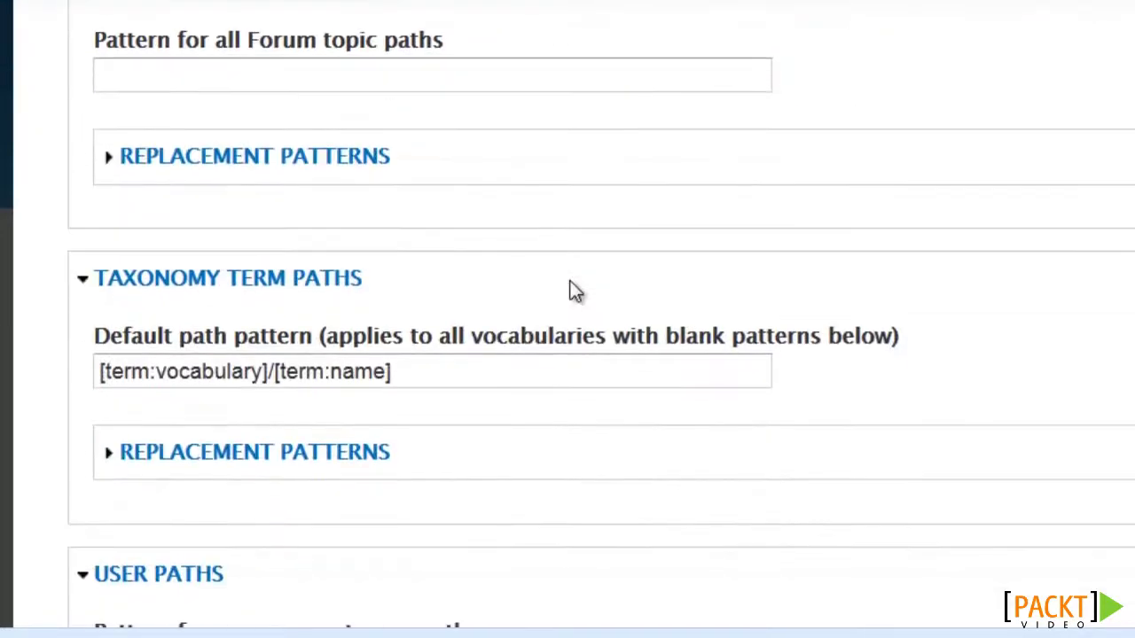
scroll(572, 291, down, 4)
scroll(572, 291, up, 7)
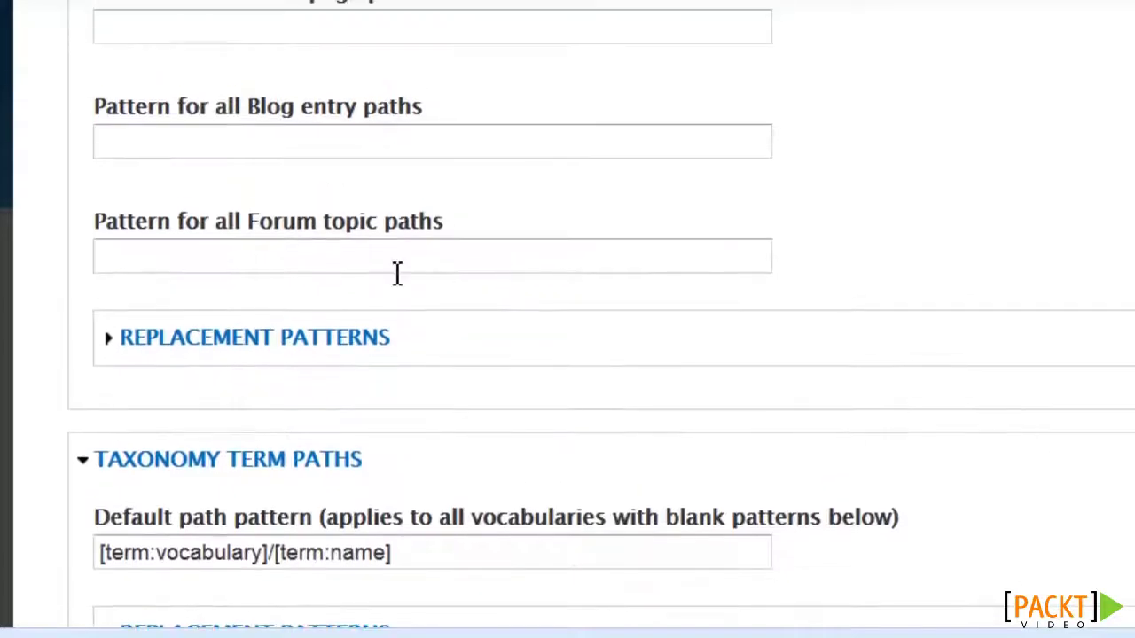
click(278, 340)
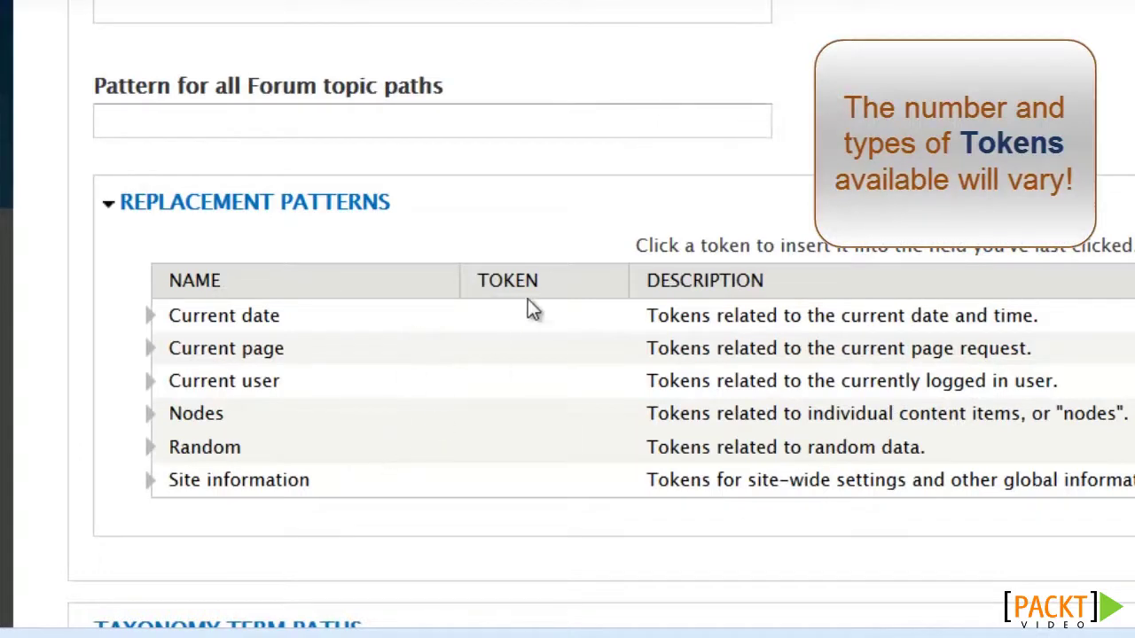
scroll(735, 241, up, 6)
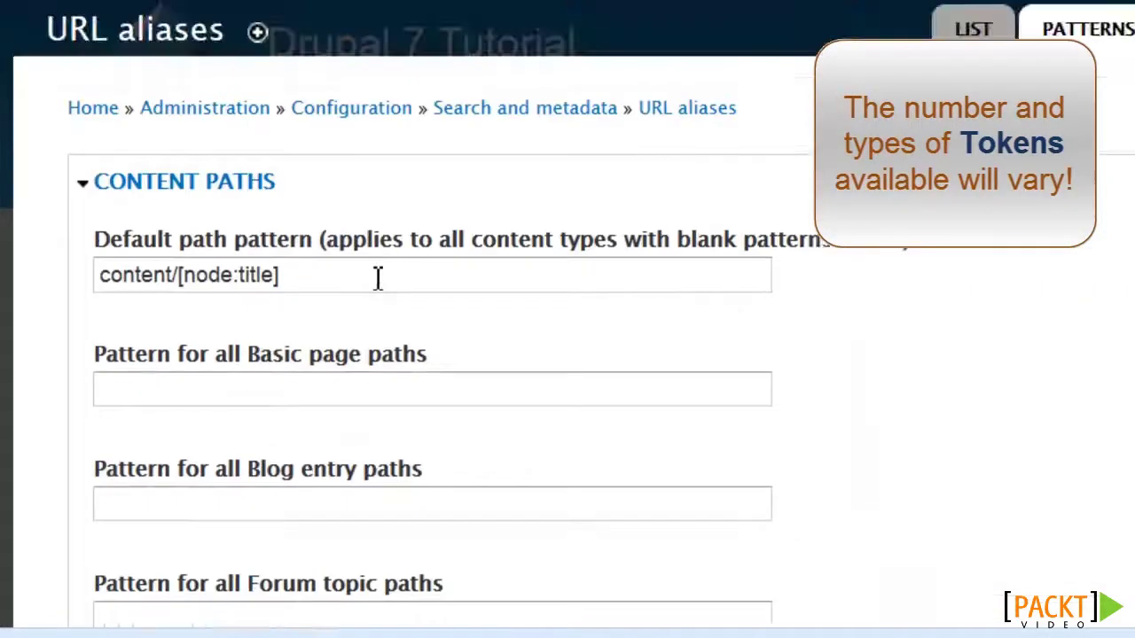
Set the Default and Basic page path patterns to [node:title].
click(180, 276)
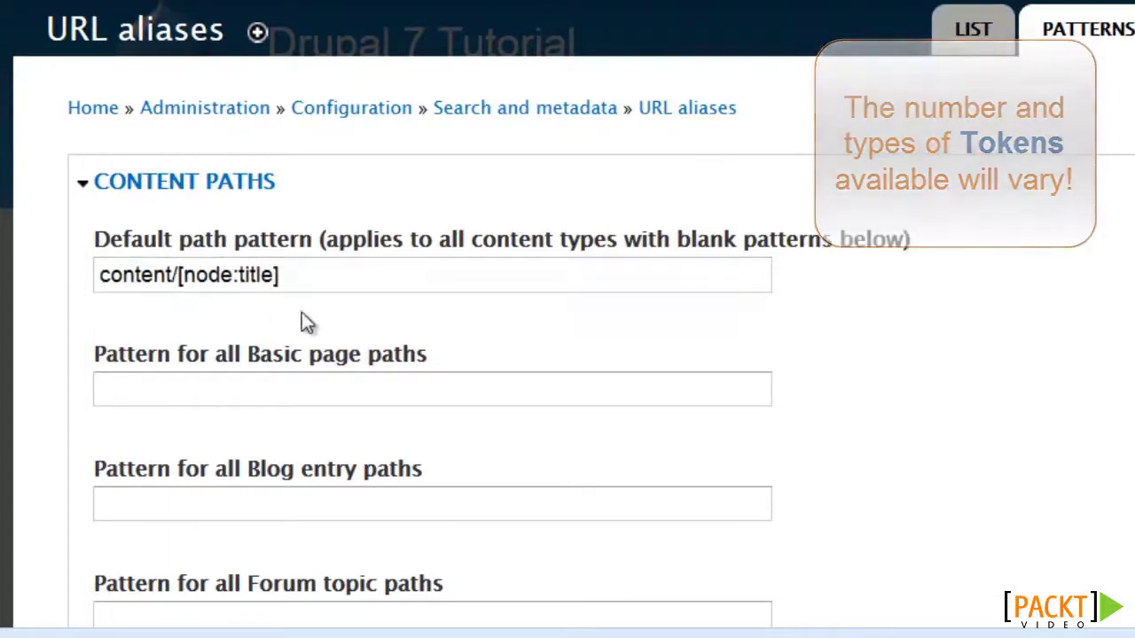
key(BackSpace)
key(BackSpace)
key(BackSpace)
key(BackSpace)
key(BackSpace)
key(BackSpace)
key(BackSpace)
key(BackSpace)
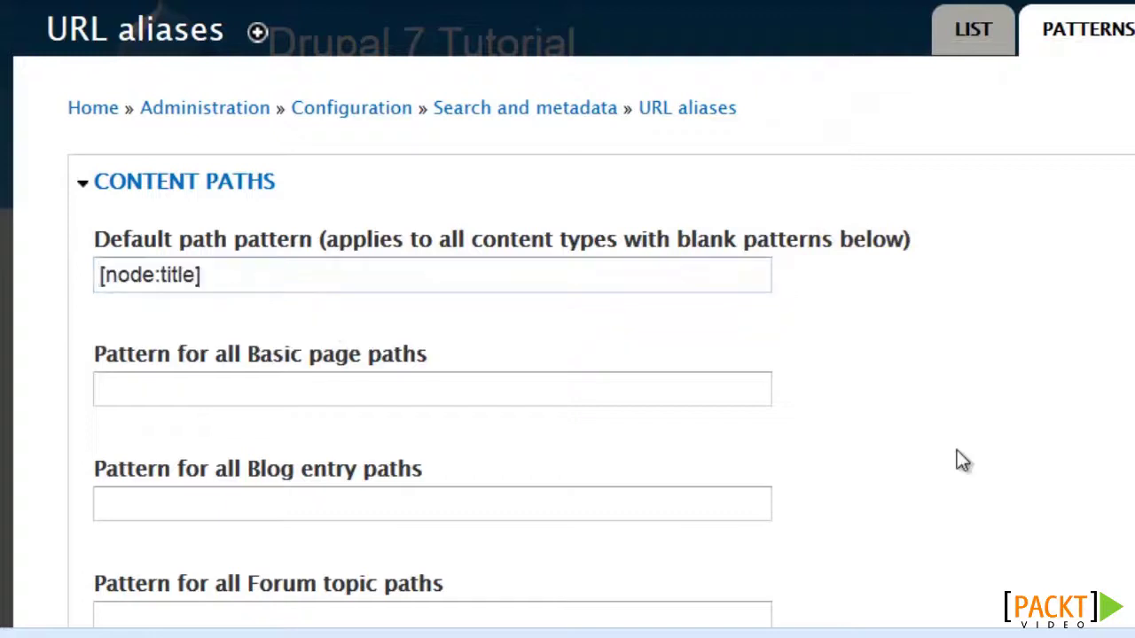
click(144, 390)
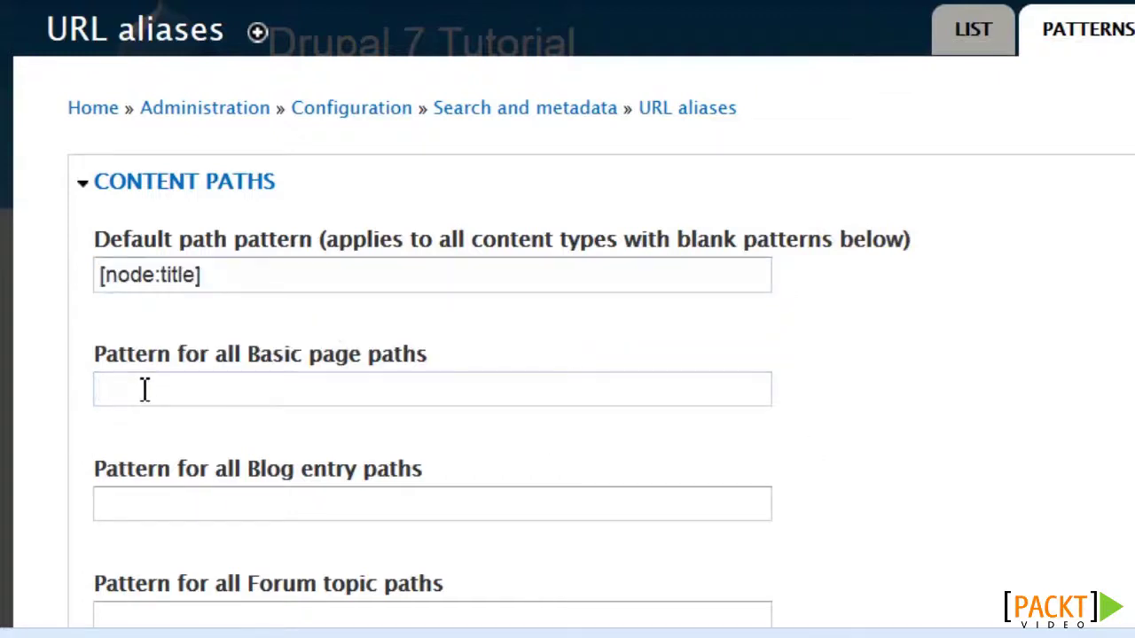
text([node:title])
click(987, 409)
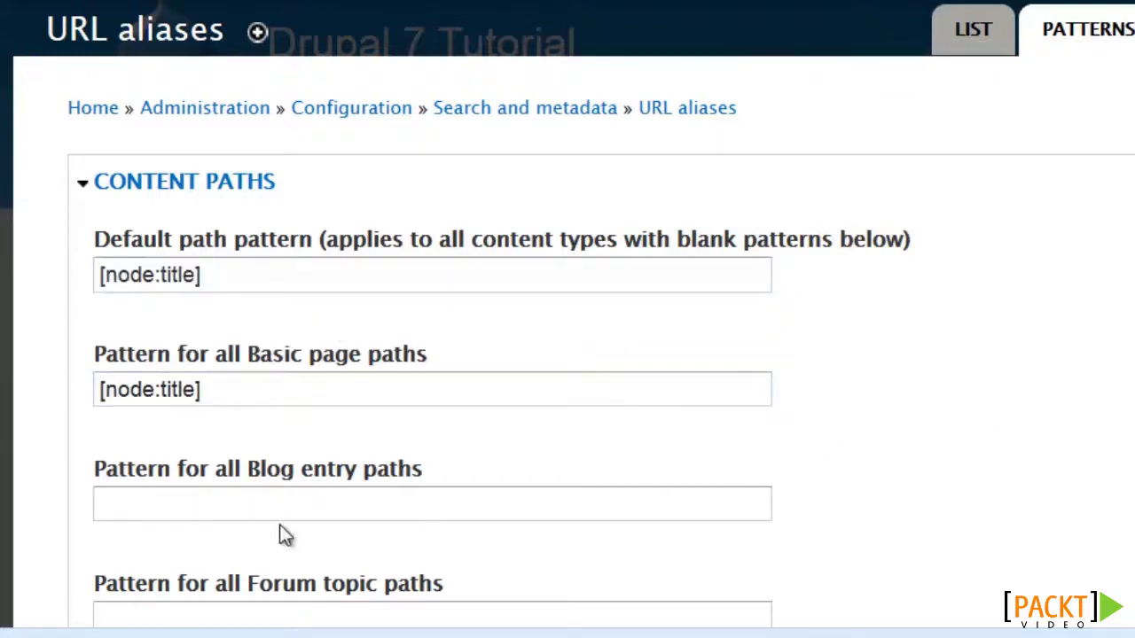
Set the Blog entry path pattern to 'Member blog for [node:author]'.
click(263, 503)
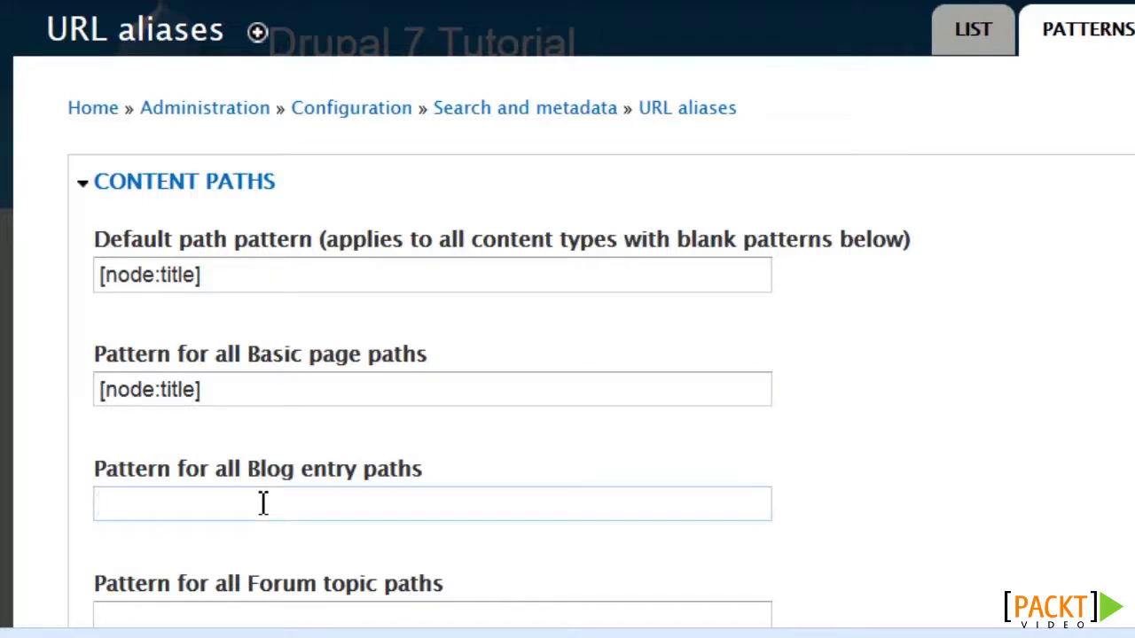
text(M)
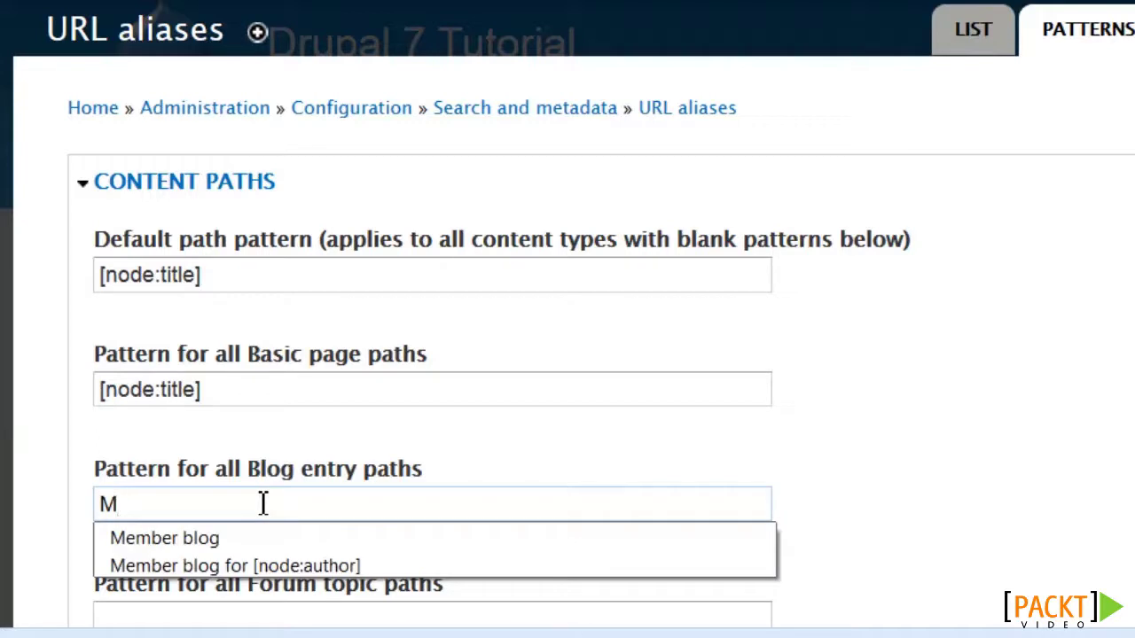
key(Down)
key(Down)
key(Return)
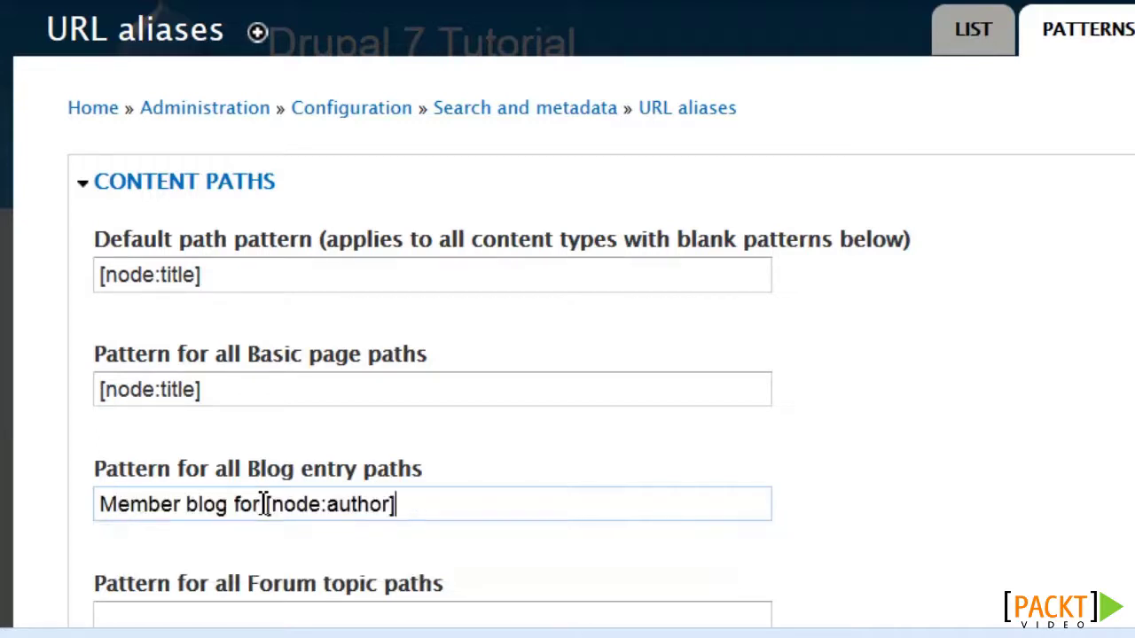
key(BackSpace)
key(BackSpace)
key(BackSpace)
key(BackSpace)
key(BackSpace)
key(BackSpace)
key(BackSpace)
key(BackSpace)
key(BackSpace)
key(BackSpace)
key(BackSpace)
key(BackSpace)
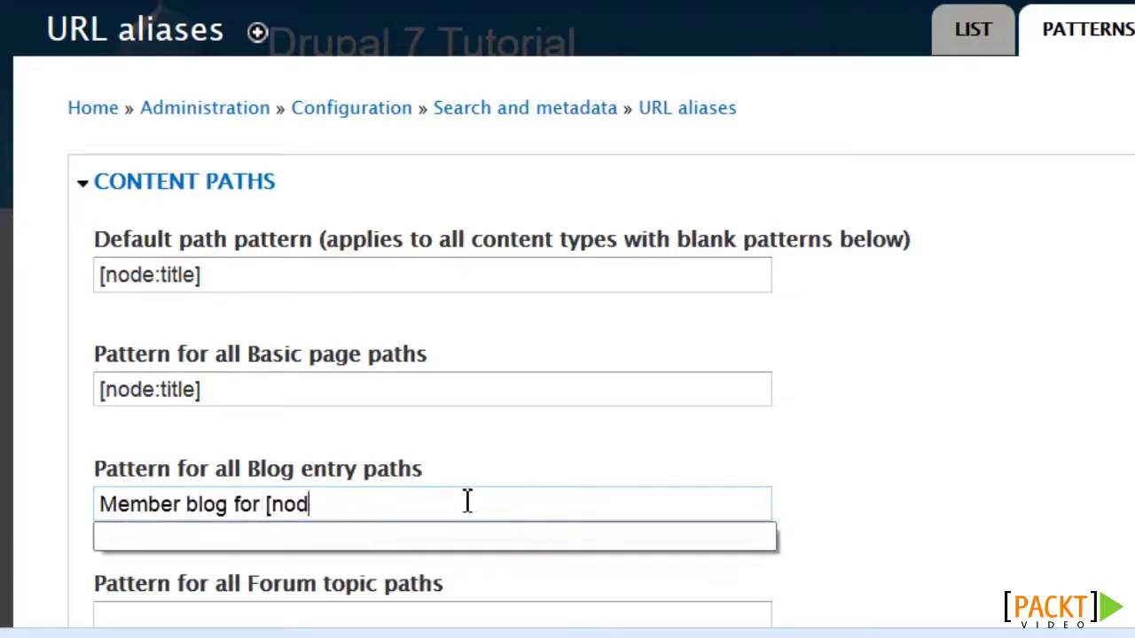
key(BackSpace)
scroll(989, 493, down, 10)
scroll(983, 467, up, 2)
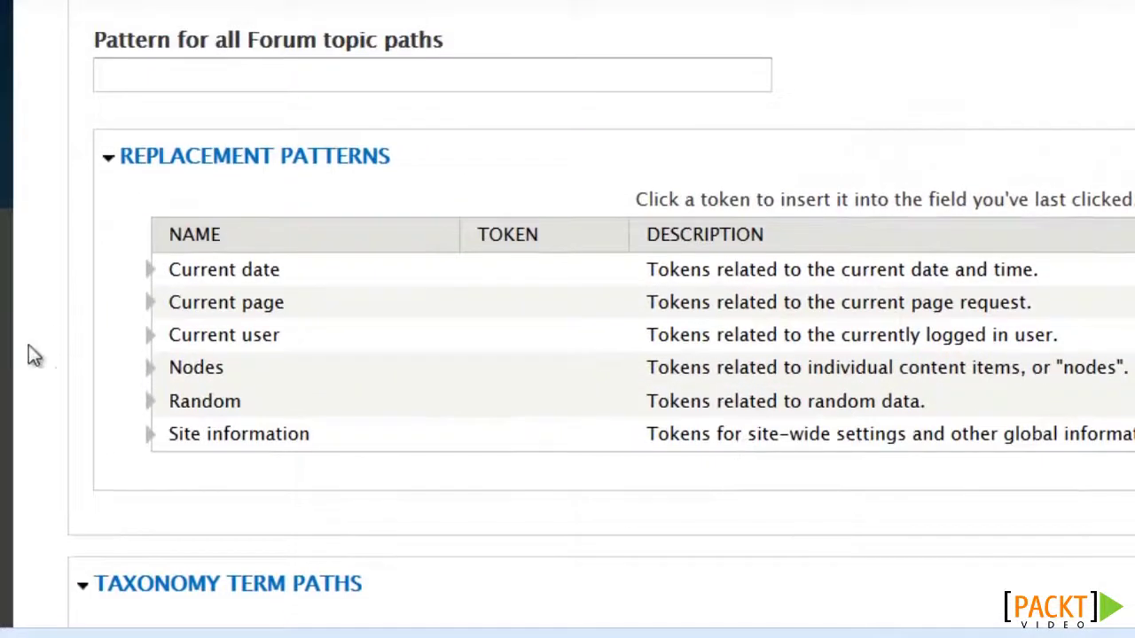
click(152, 369)
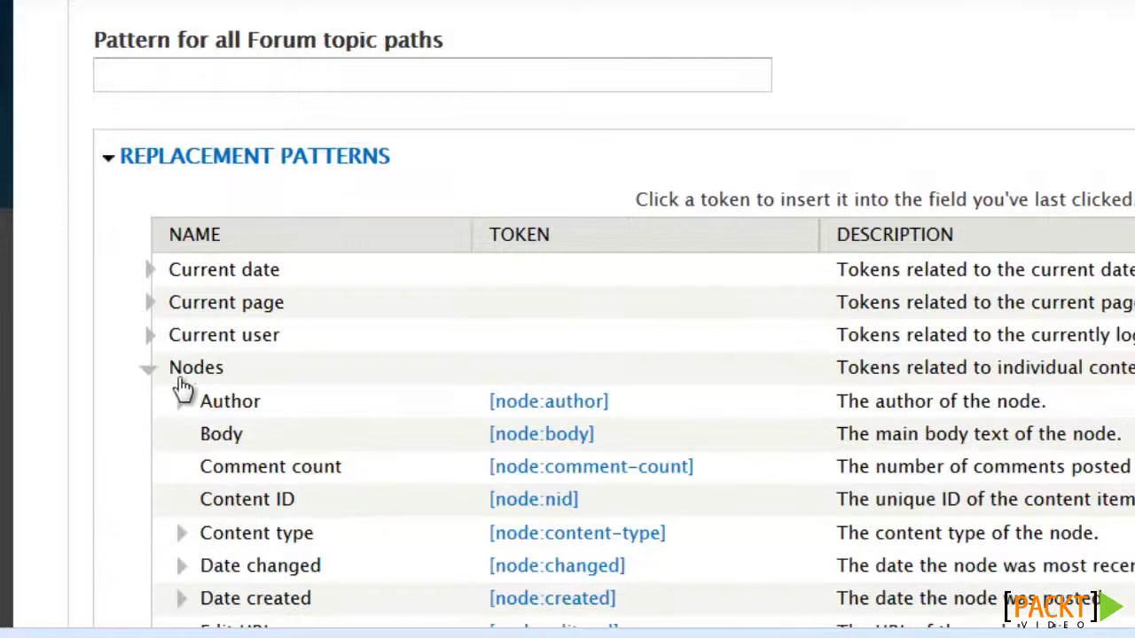
scroll(583, 401, down, 1)
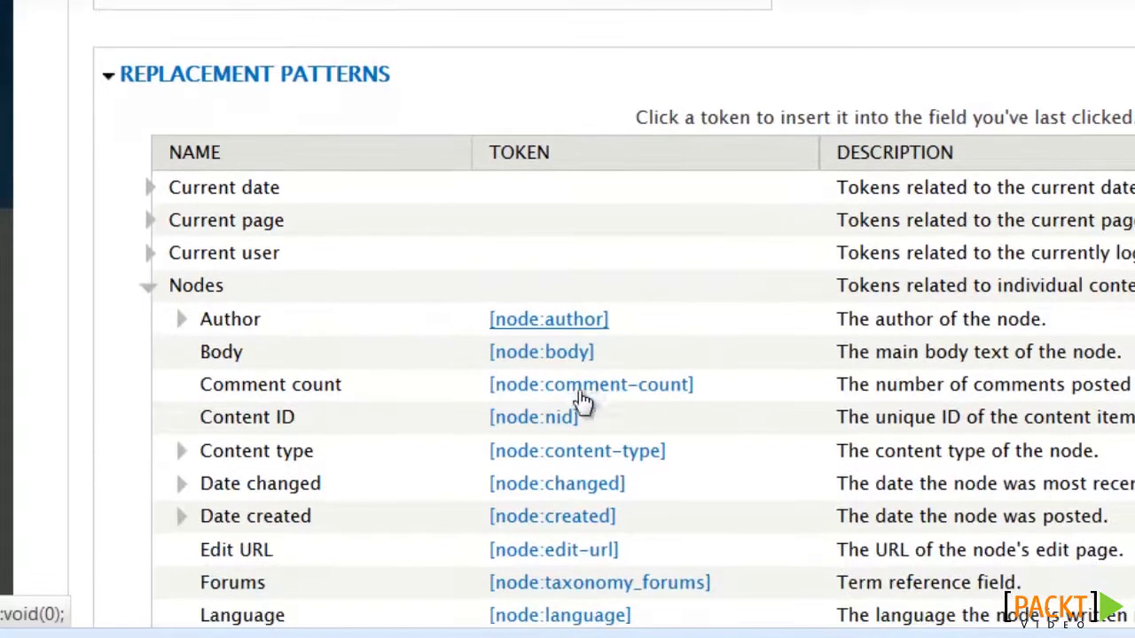
scroll(643, 360, up, 7)
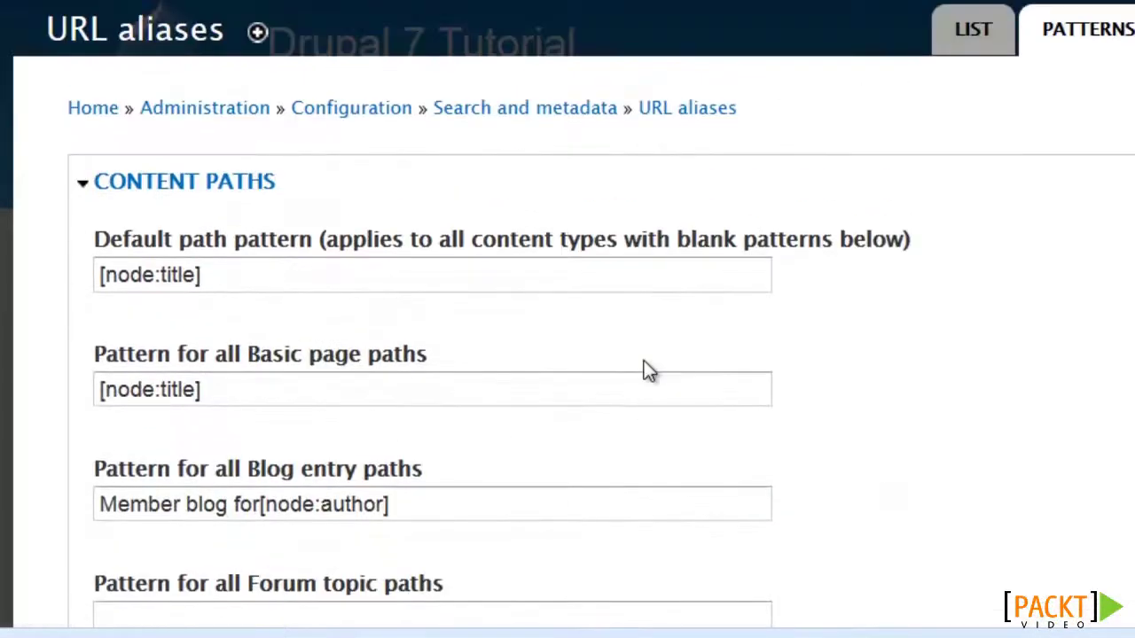
click(263, 504)
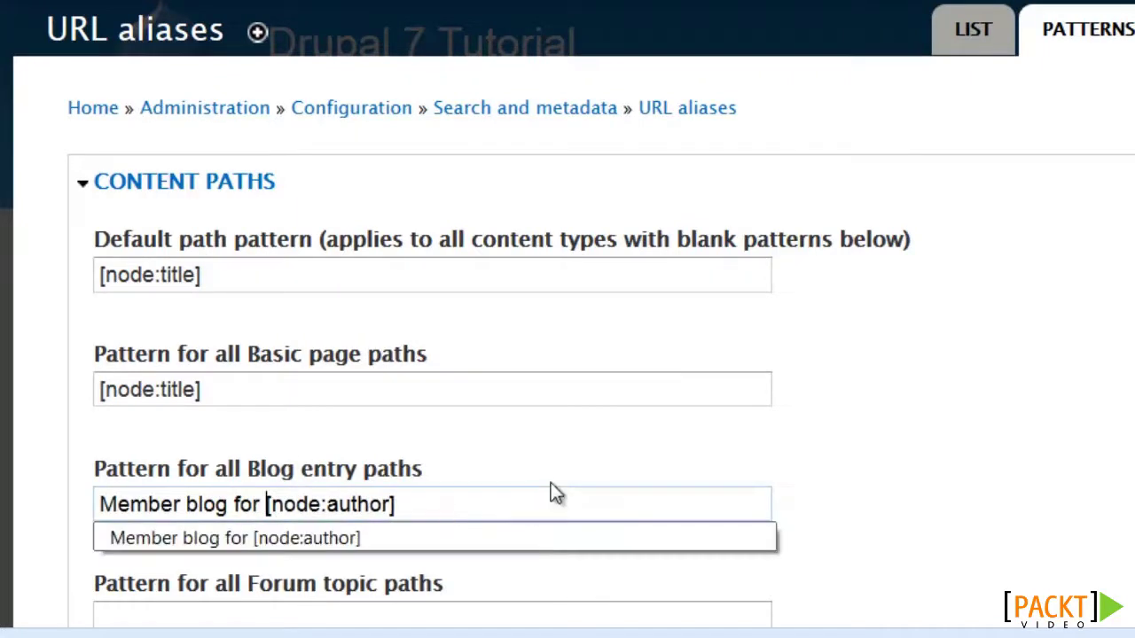
key(ctrl+a)
scroll(834, 479, down, 5)
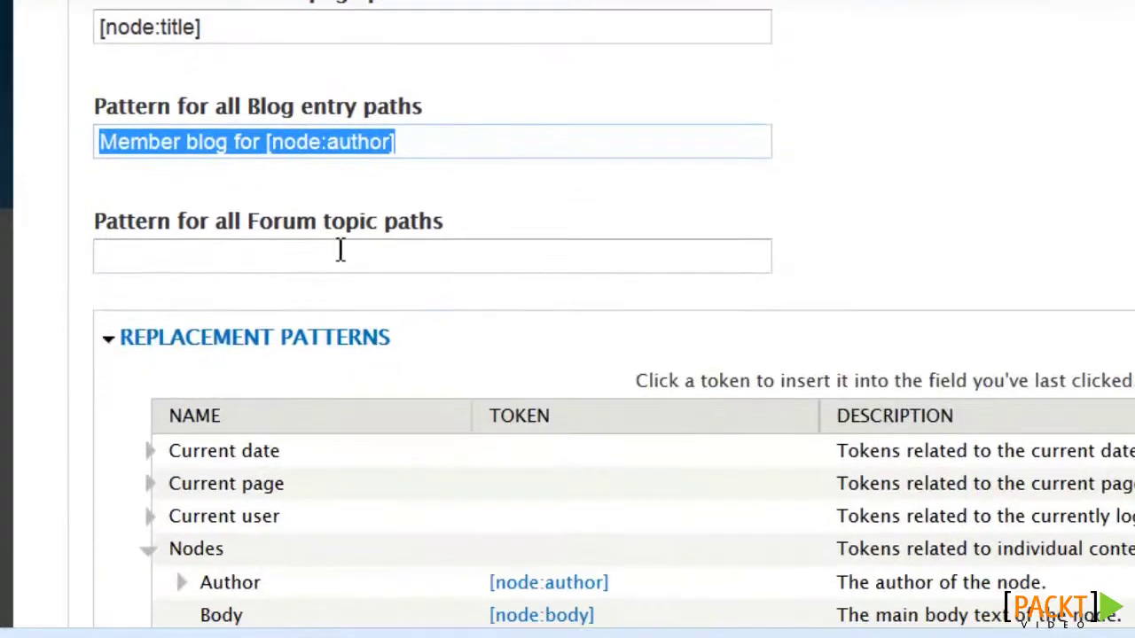
Start the Forum topic pattern with 'forums/' followed by the [node:taxonomy_forums] token.
click(326, 249)
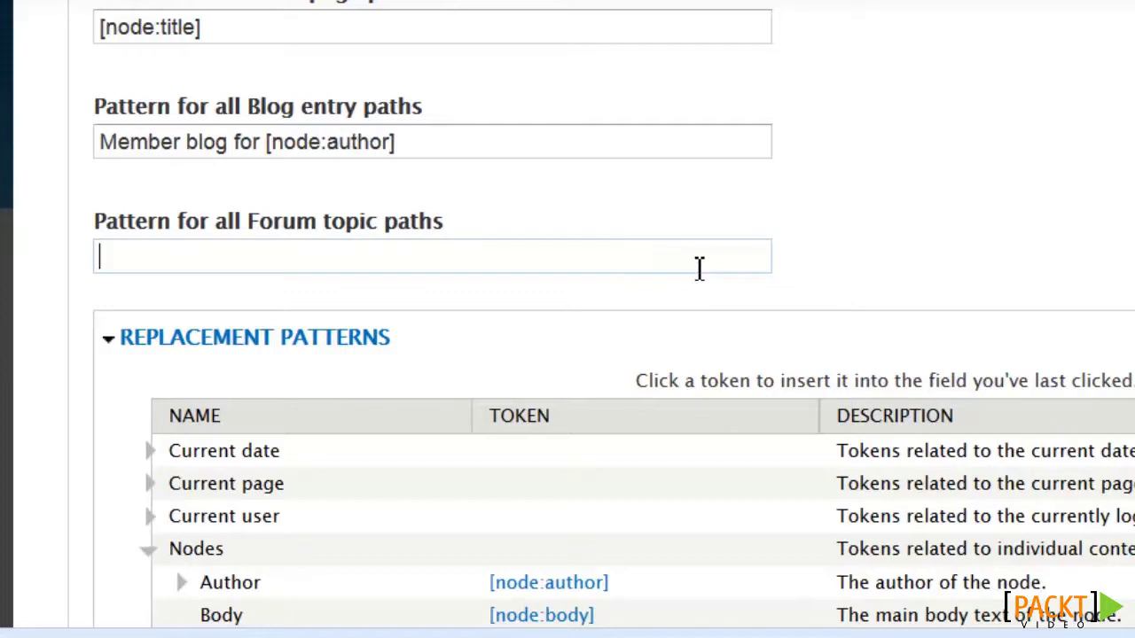
text(f)
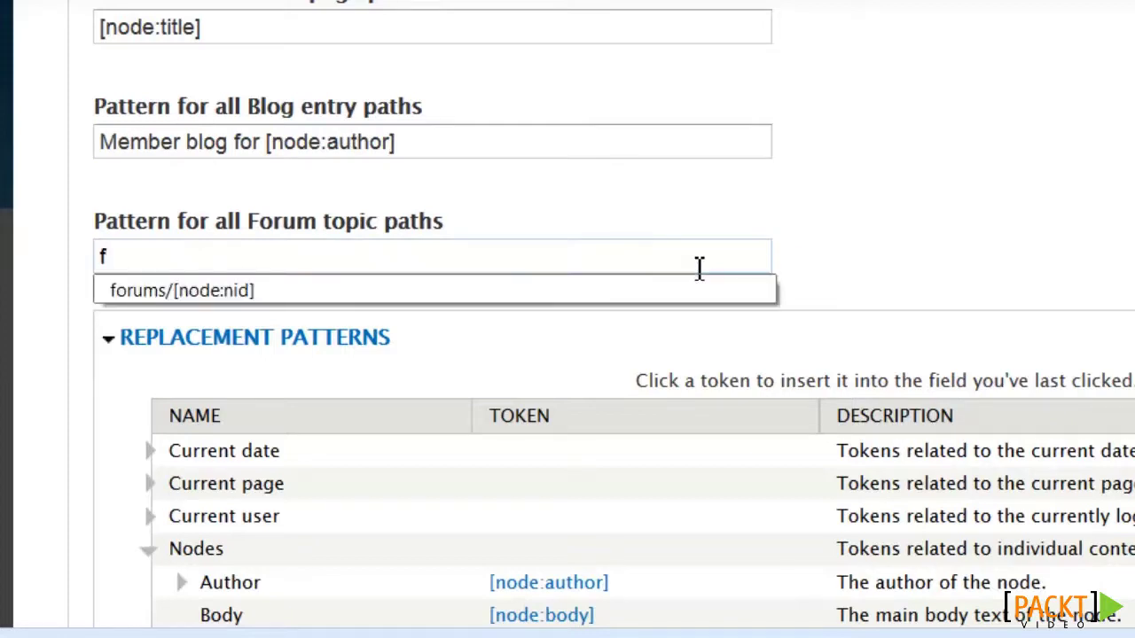
text(orums/)
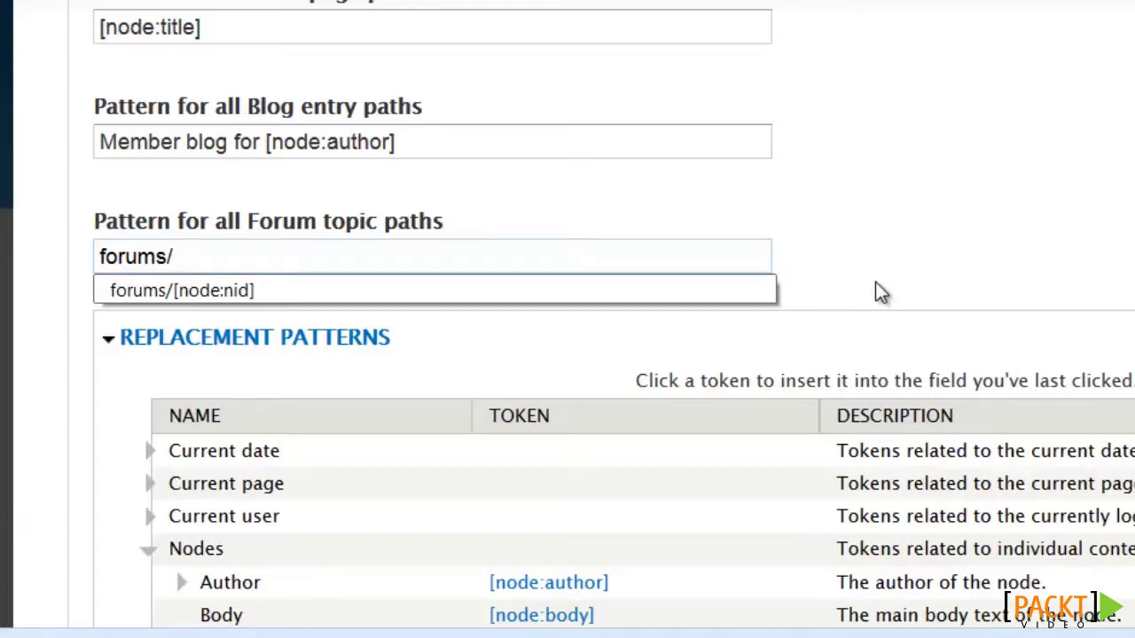
scroll(875, 282, down, 2)
scroll(878, 282, down, 2)
scroll(880, 282, down, 1)
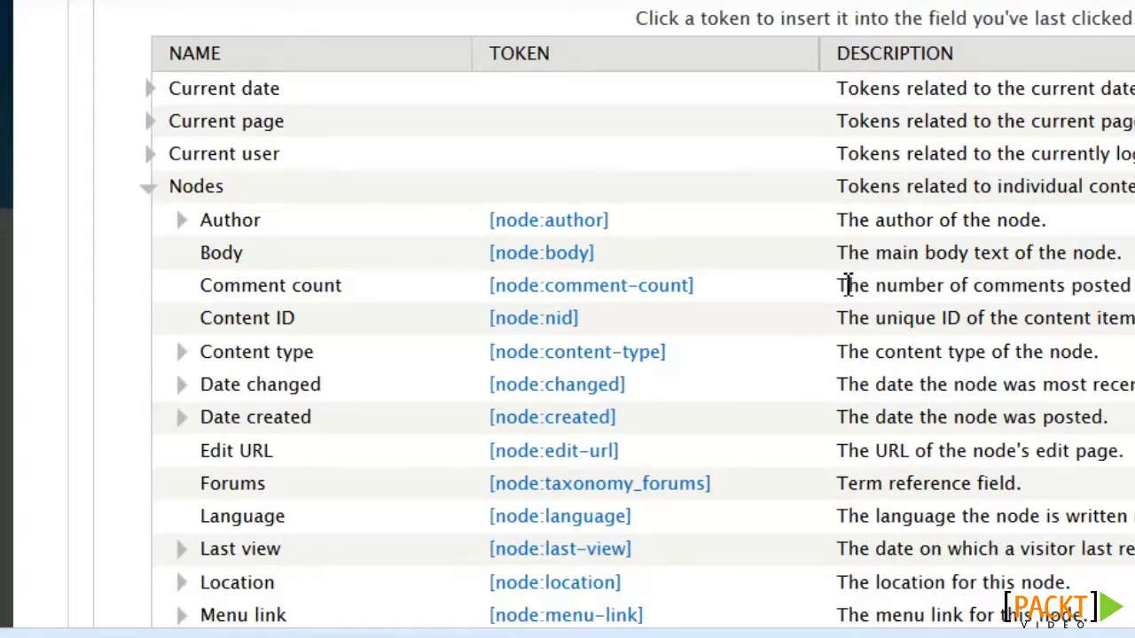
scroll(846, 286, down, 4)
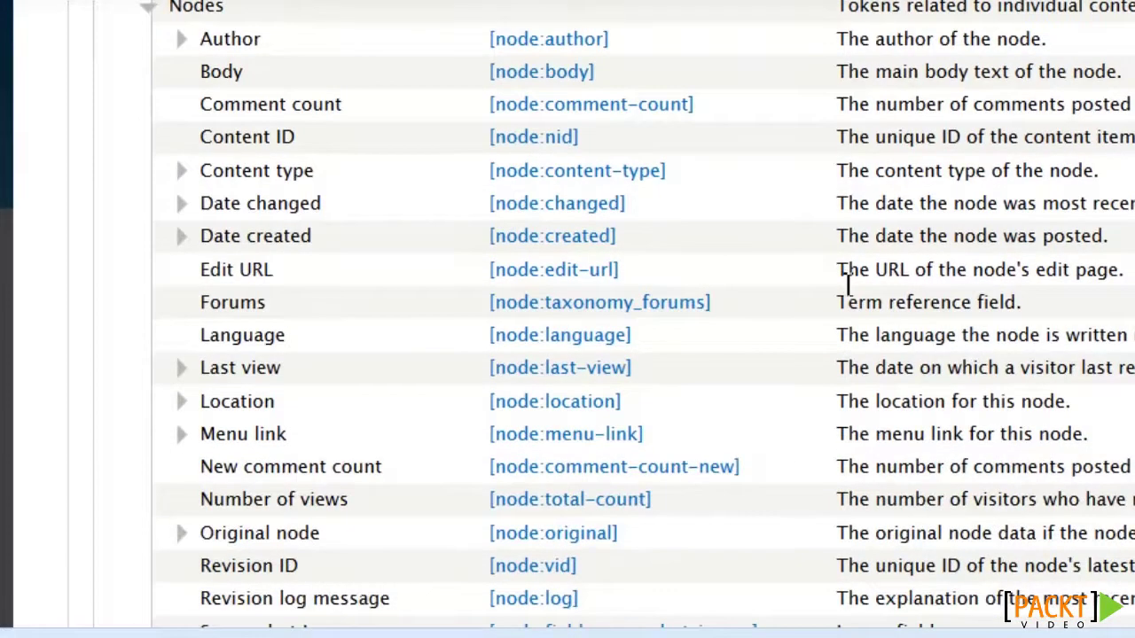
scroll(847, 285, down, 4)
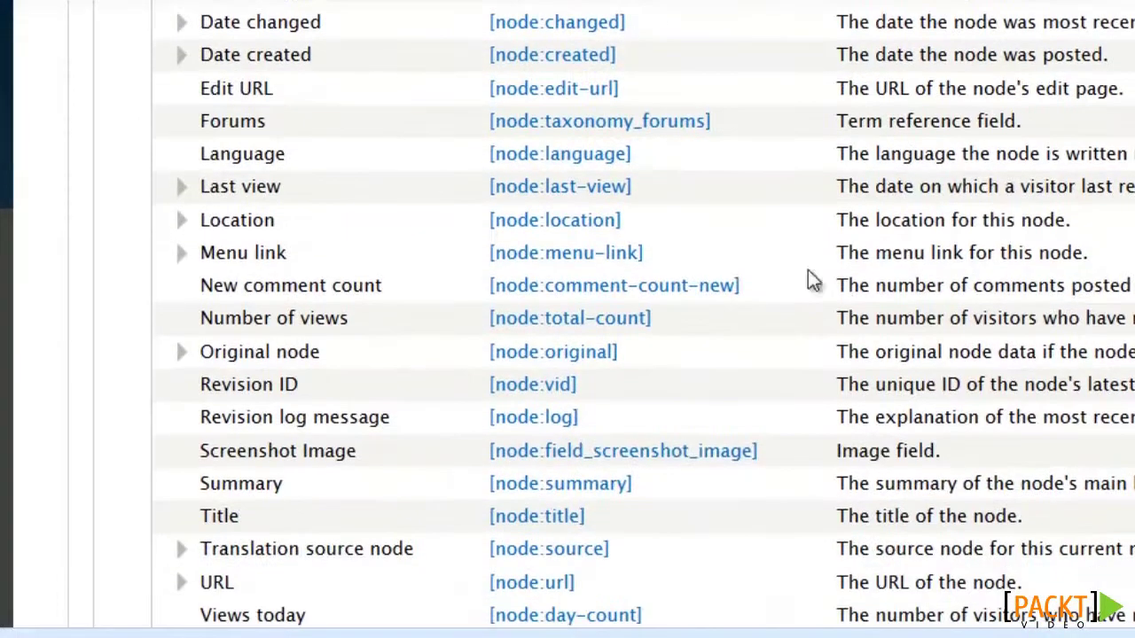
click(684, 129)
scroll(690, 133, up, 7)
scroll(709, 141, up, 12)
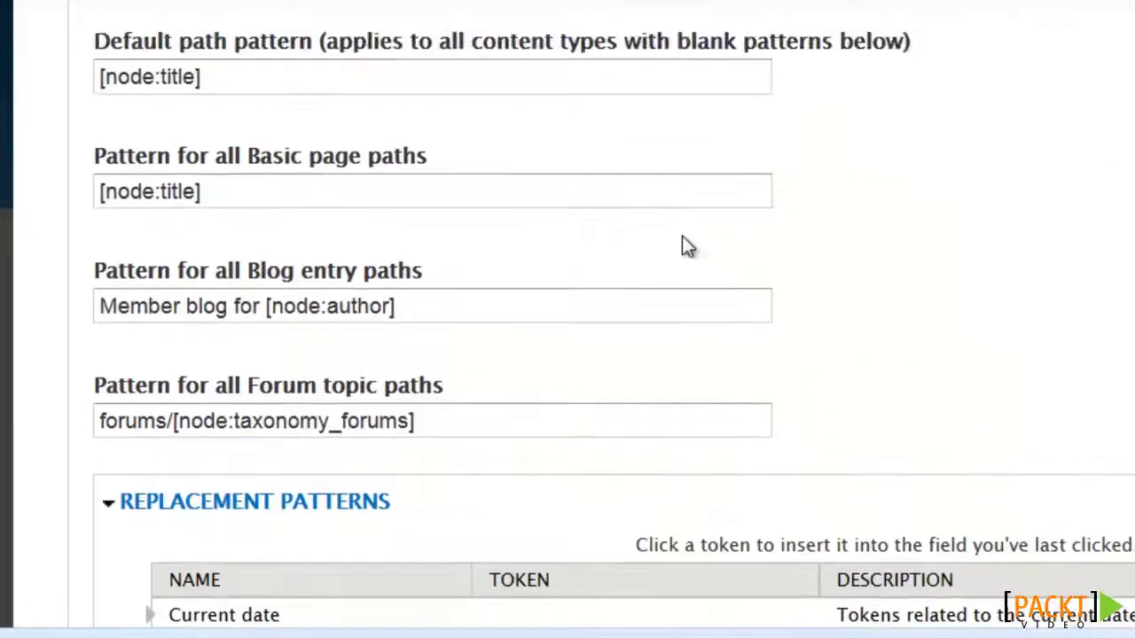
Append '/' and the [node:nid] token to the Forum topic pattern.
click(519, 418)
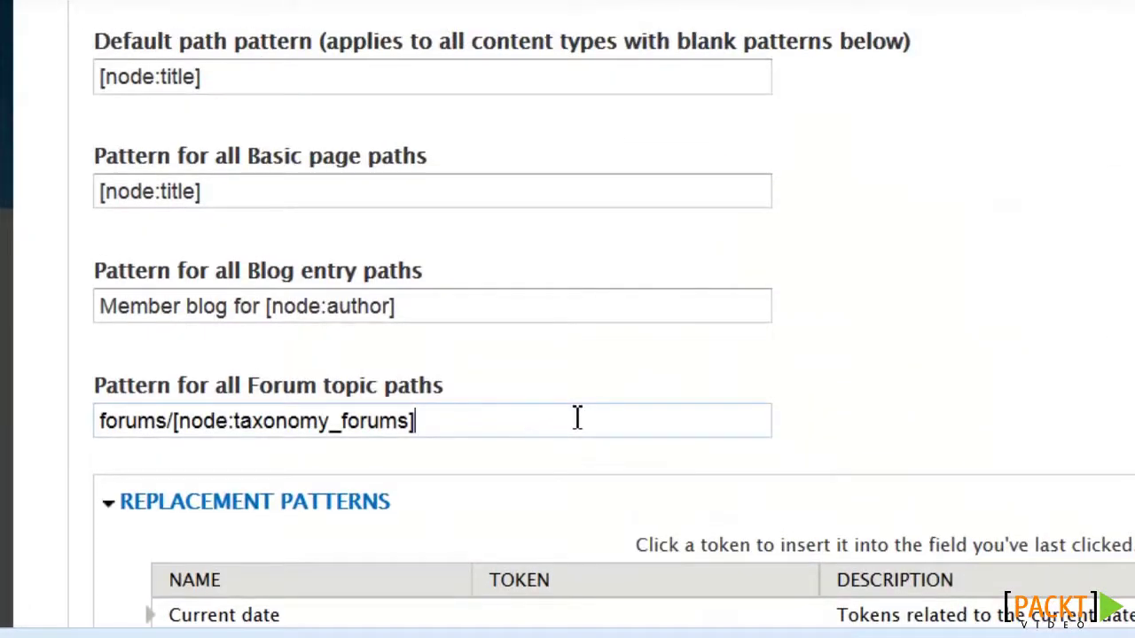
text(/)
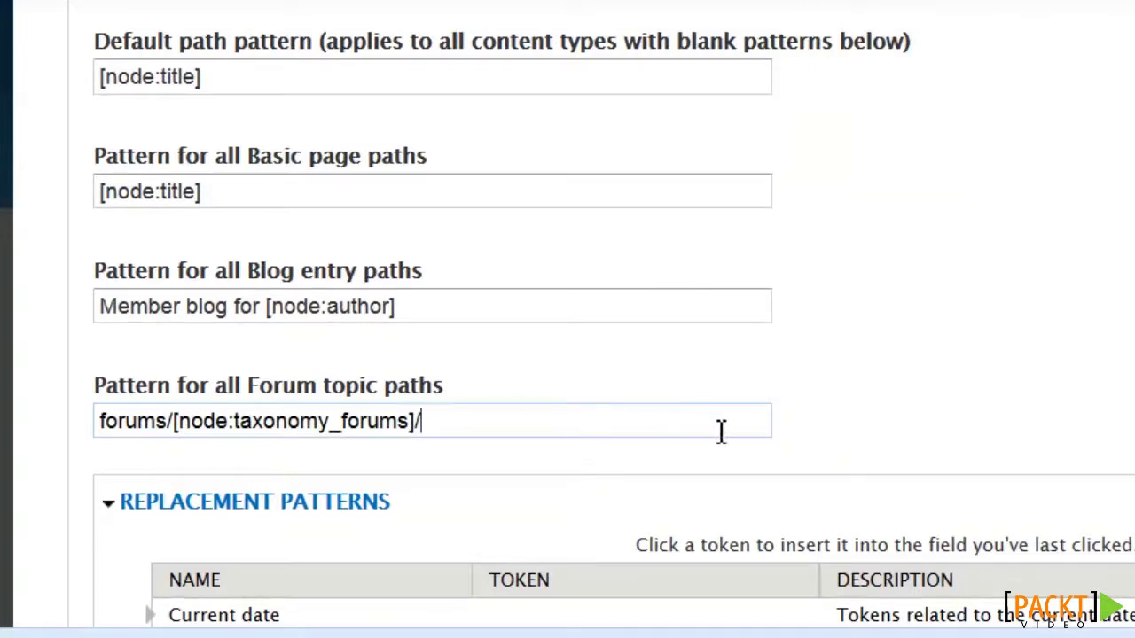
scroll(794, 444, down, 4)
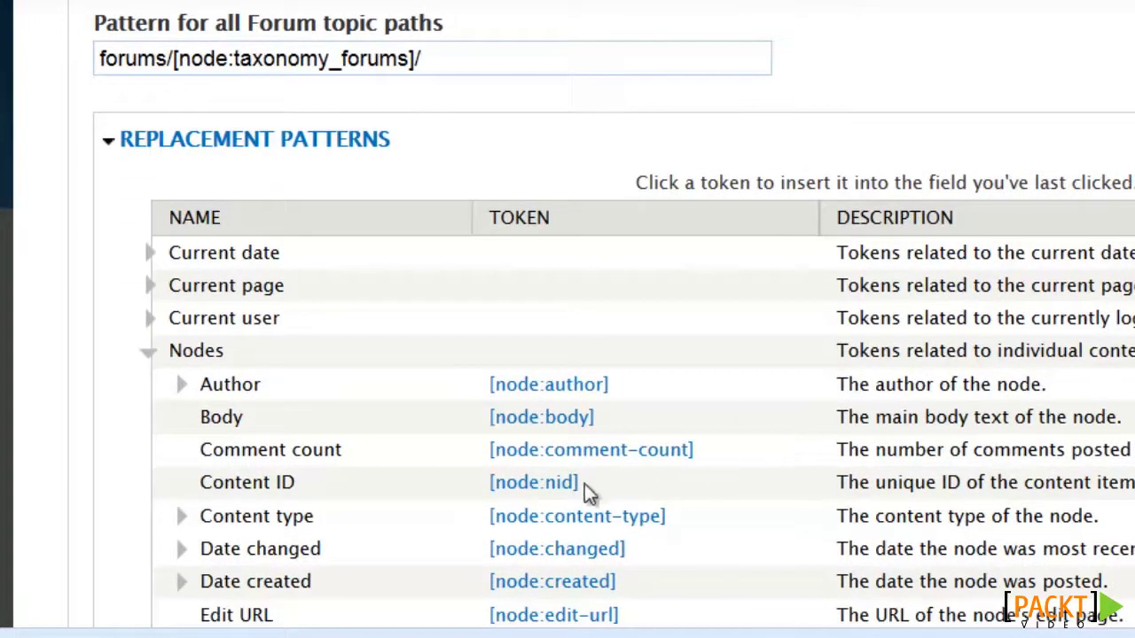
click(562, 494)
scroll(562, 494, down, 2)
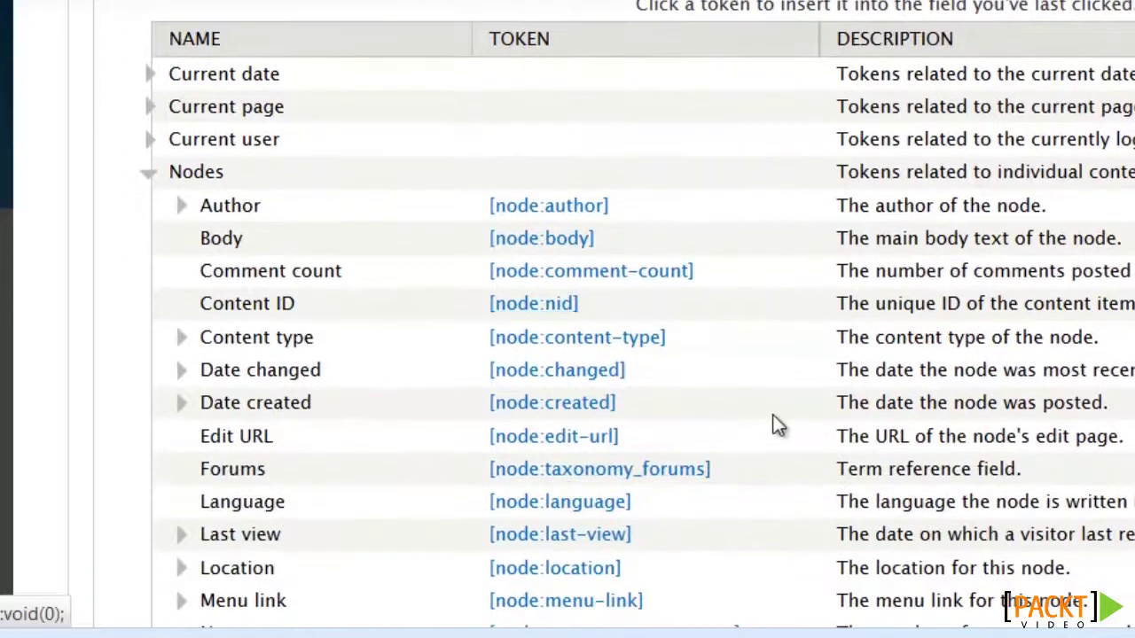
Save the configuration at the bottom of the URL alias Patterns page.
scroll(778, 424, up, 4)
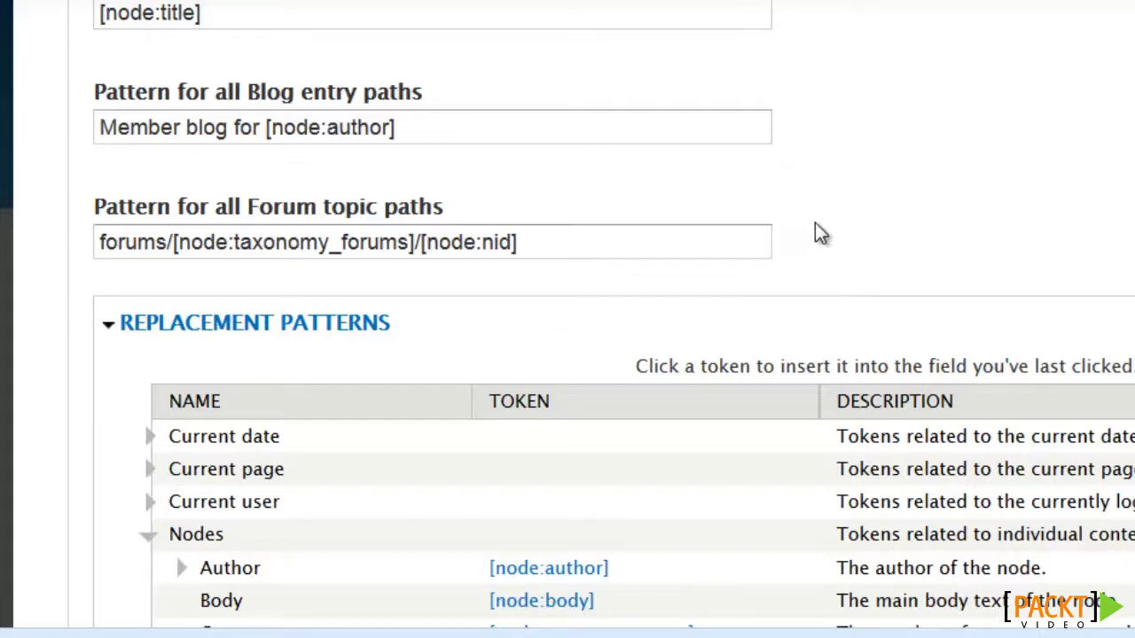
scroll(815, 228, down, 6)
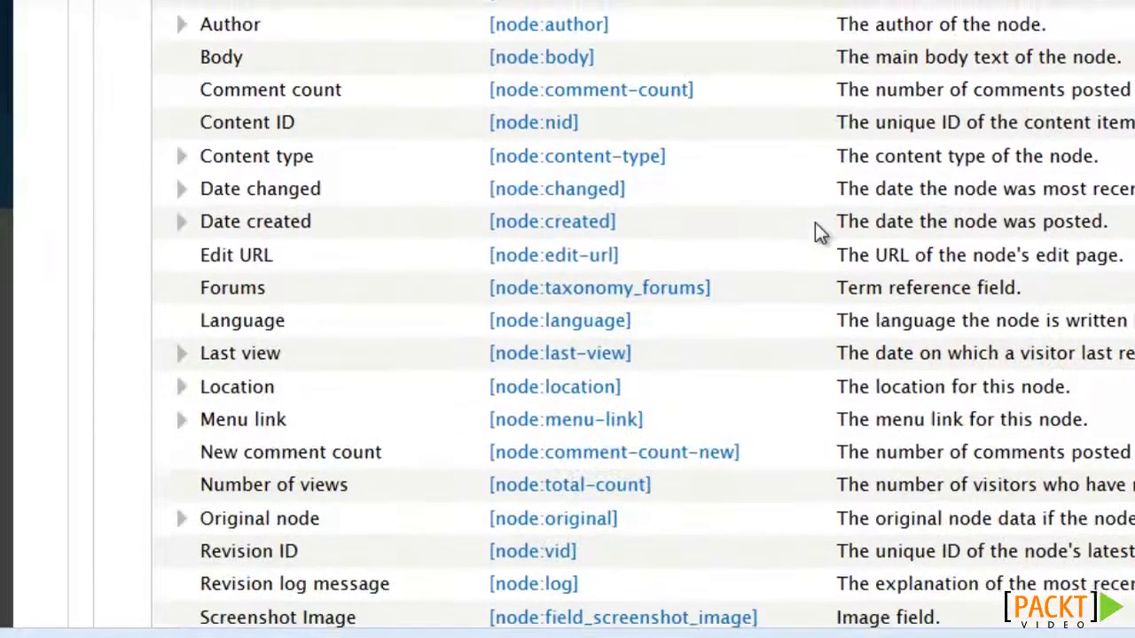
scroll(815, 228, down, 12)
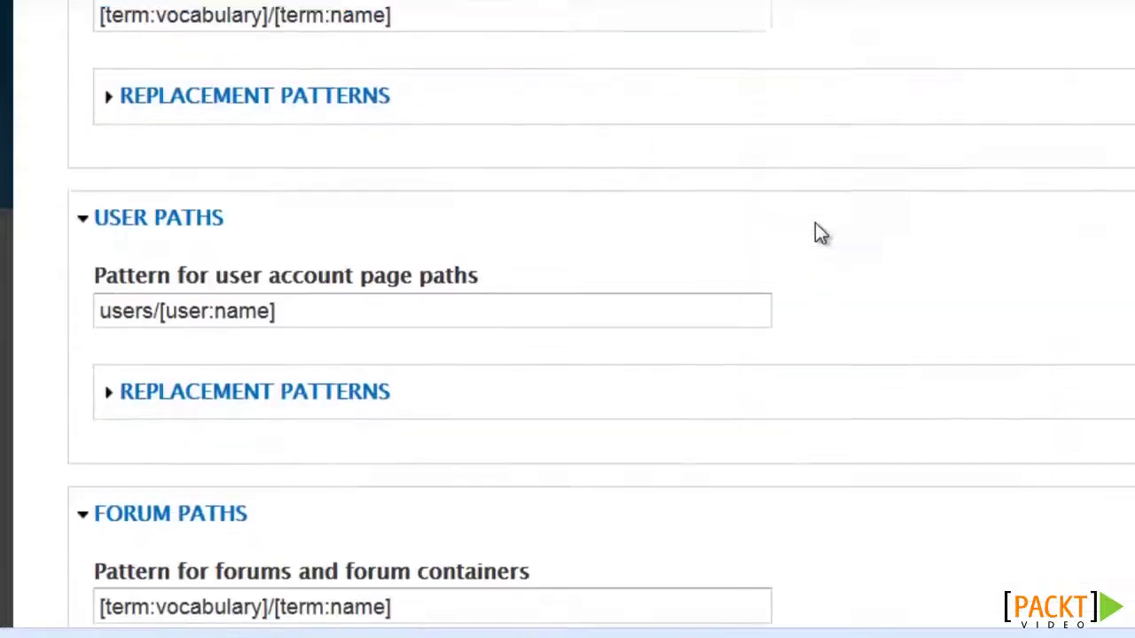
scroll(815, 227, up, 2)
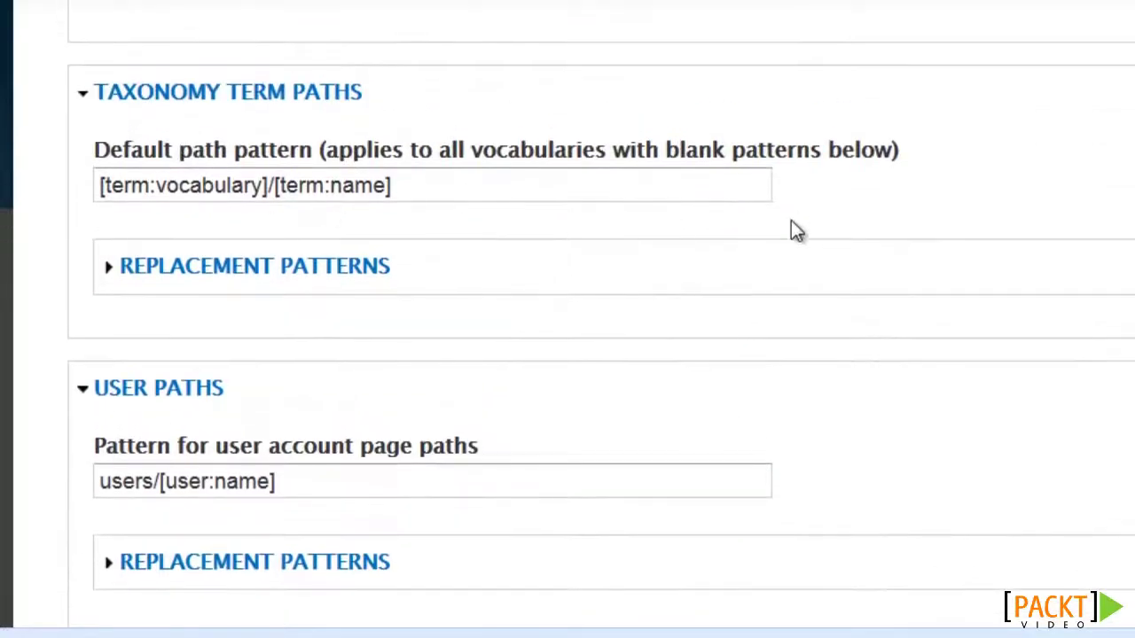
scroll(796, 235, down, 6)
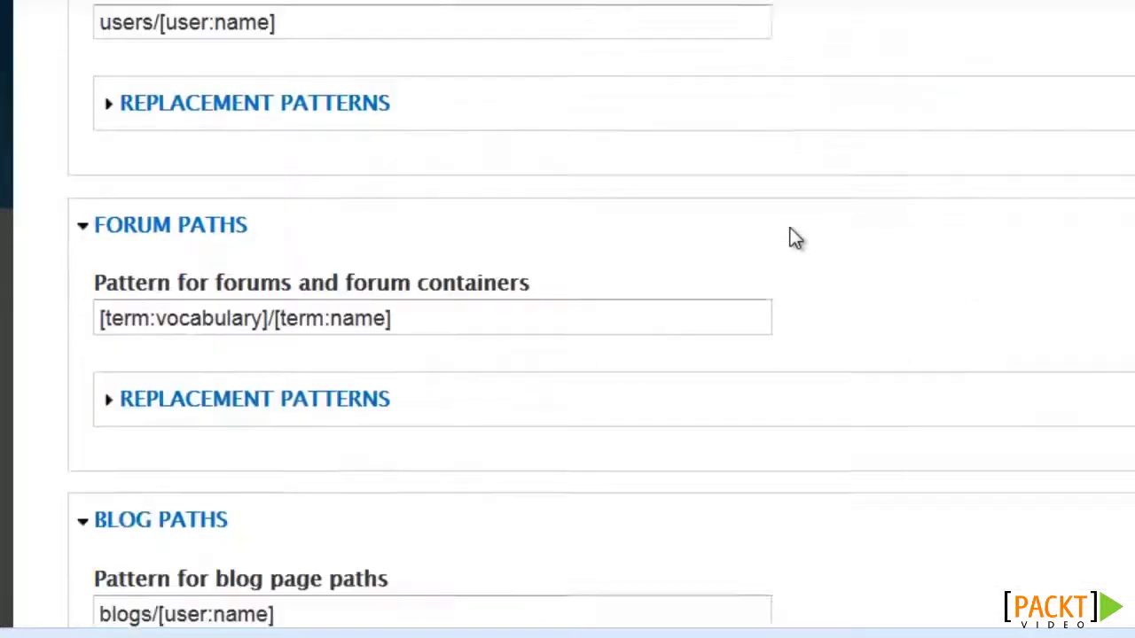
scroll(793, 236, down, 4)
click(289, 479)
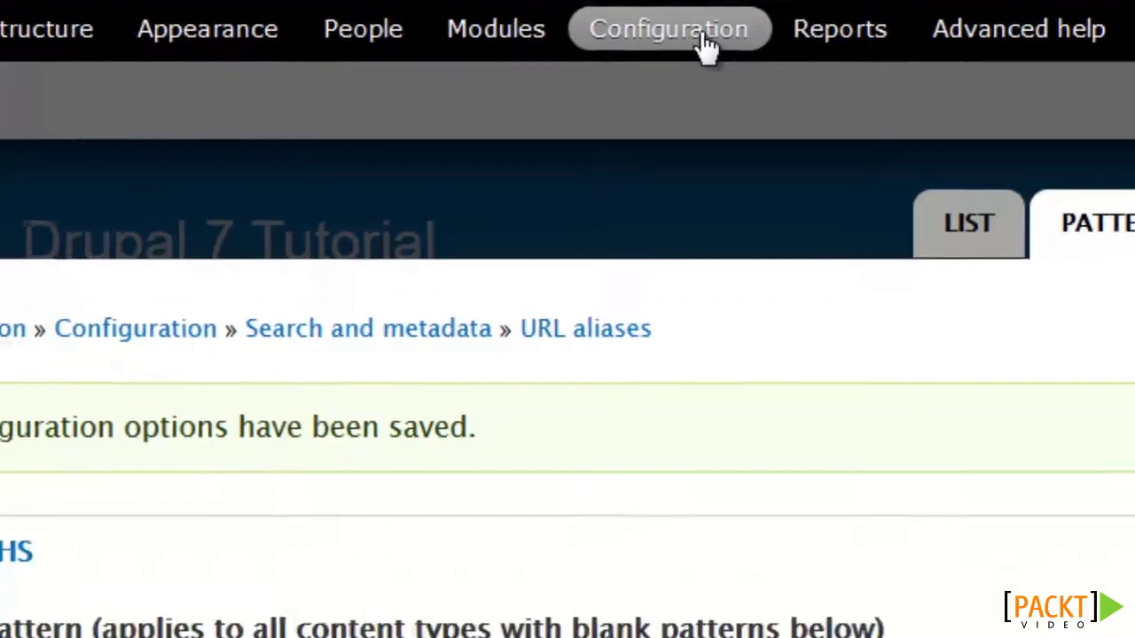
Open Configuration and scroll down to the Search and metadata section.
click(683, 76)
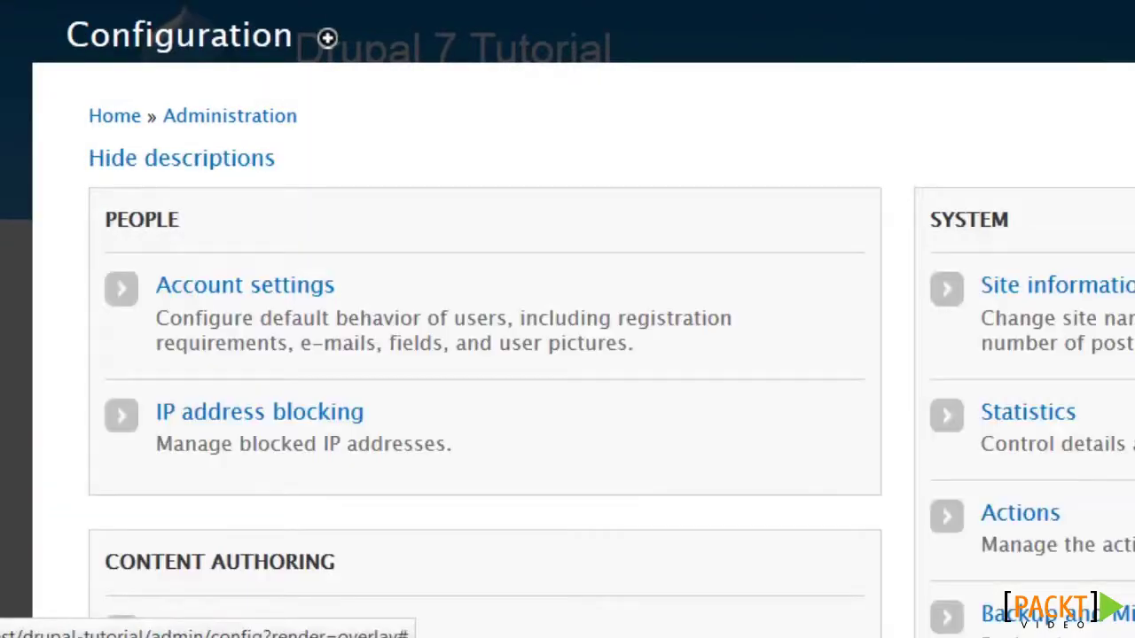
scroll(664, 382, down, 10)
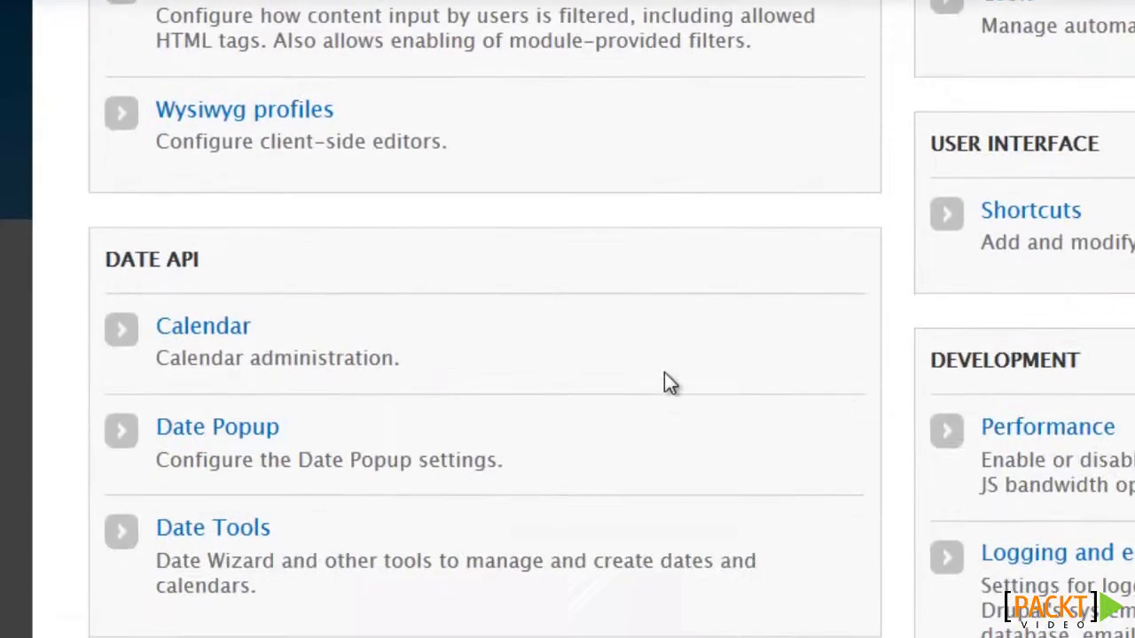
scroll(664, 373, down, 8)
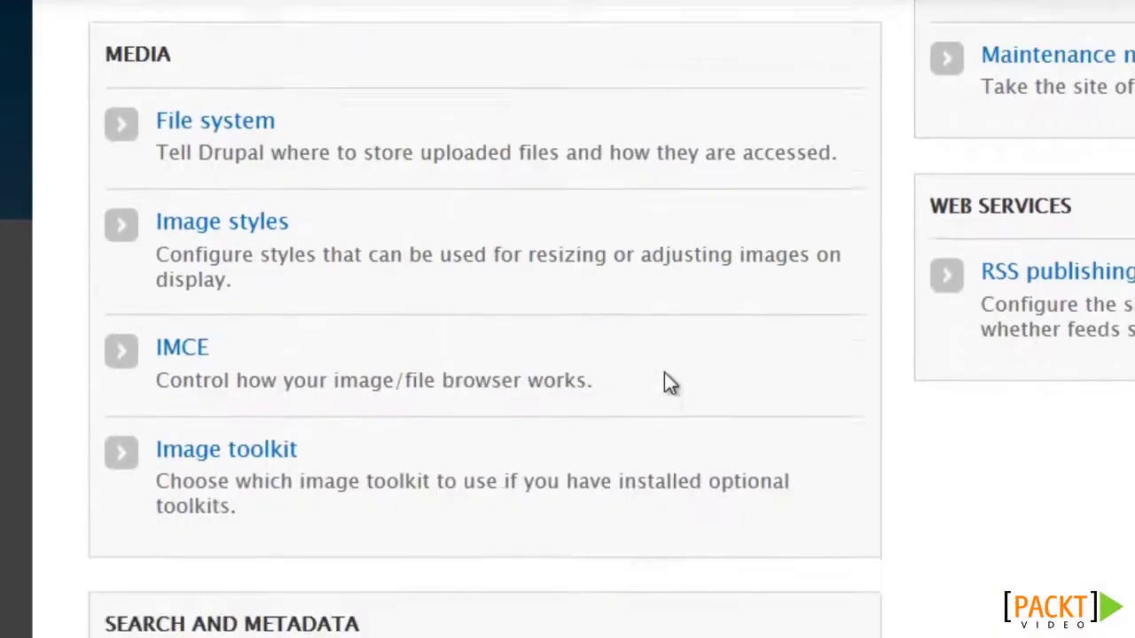
scroll(669, 373, down, 5)
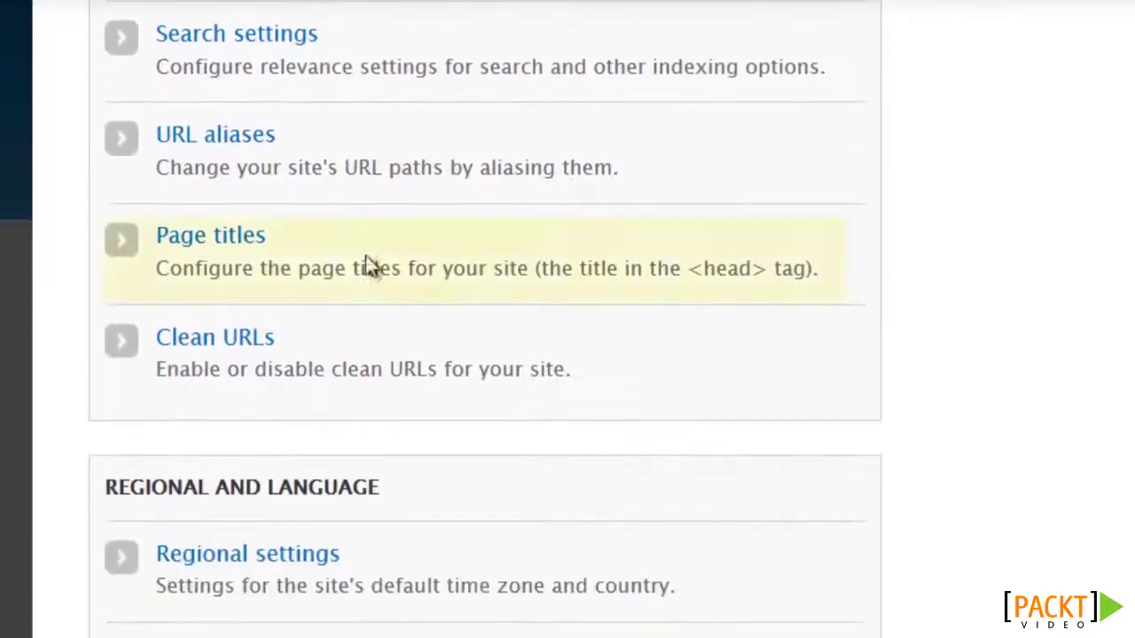
Open Page titles and enter 'Member Blogs for' in the Blog Homepage pattern.
click(220, 238)
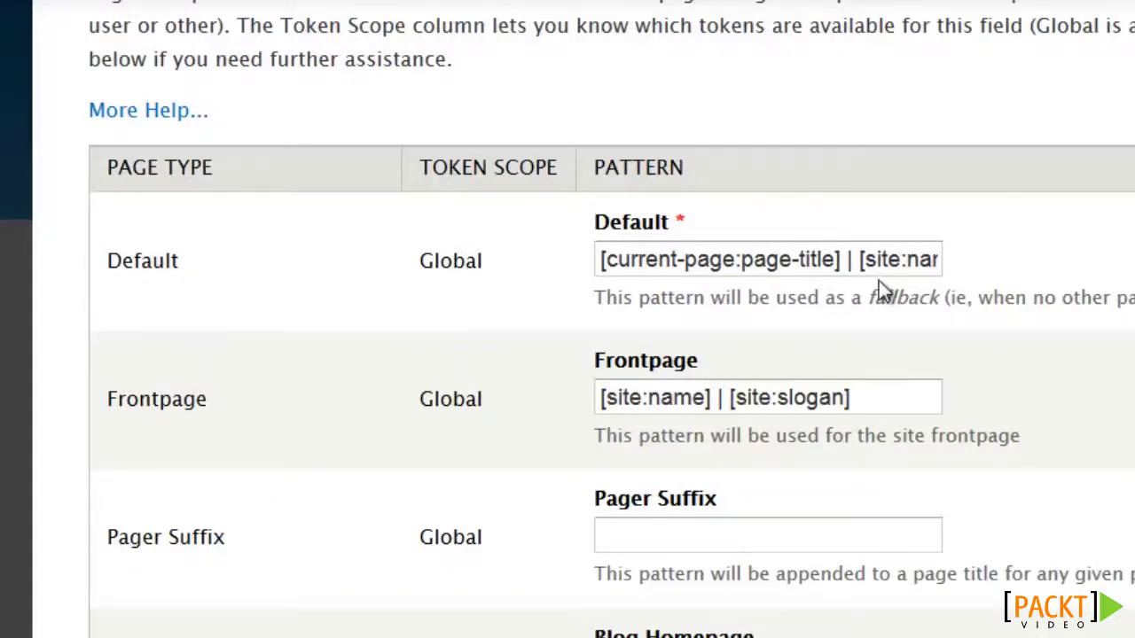
scroll(895, 353, down, 2)
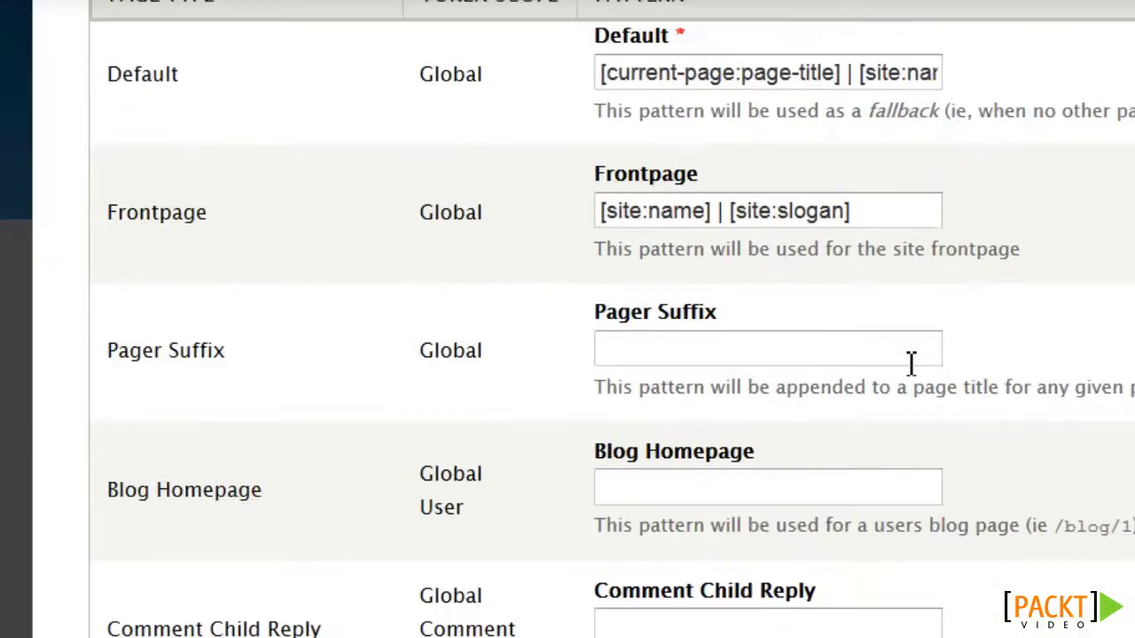
click(766, 483)
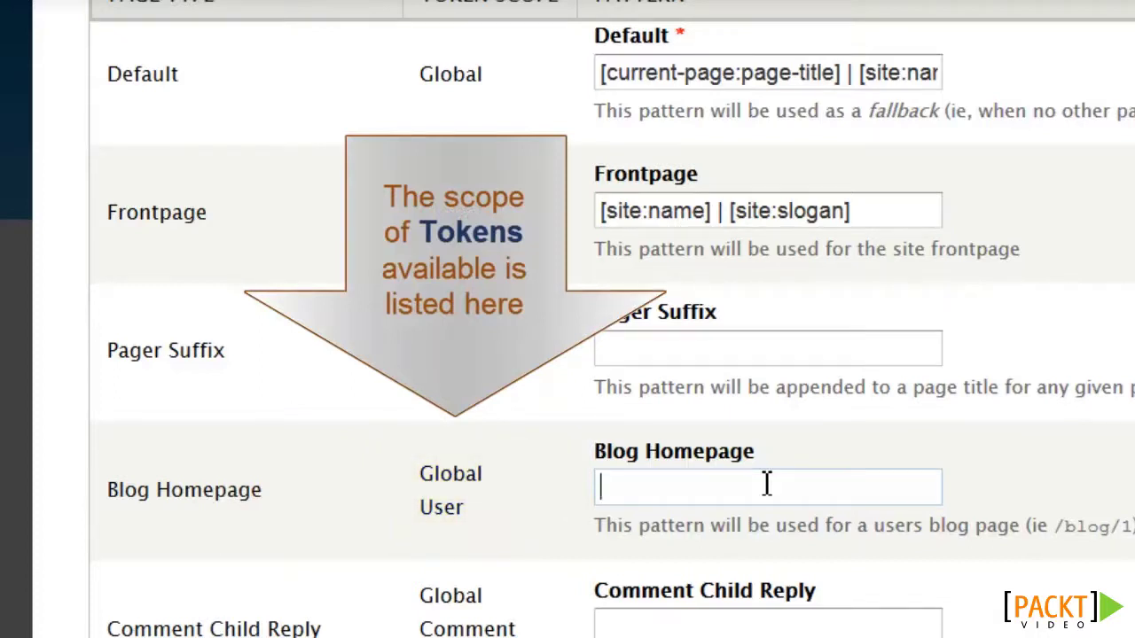
text(M)
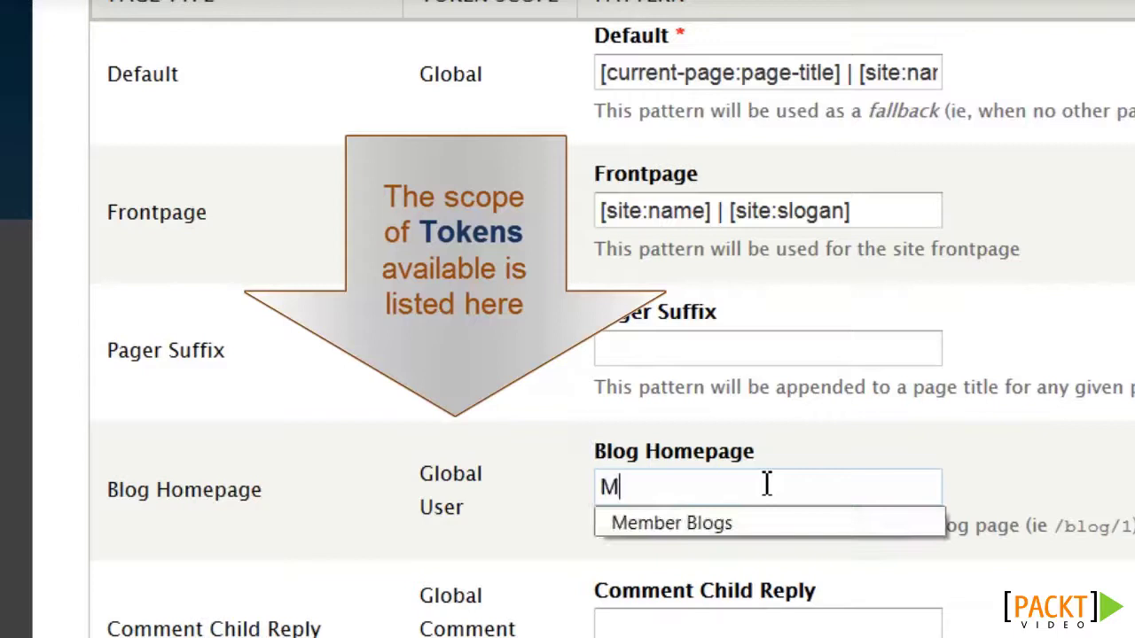
key(Down)
key(Return)
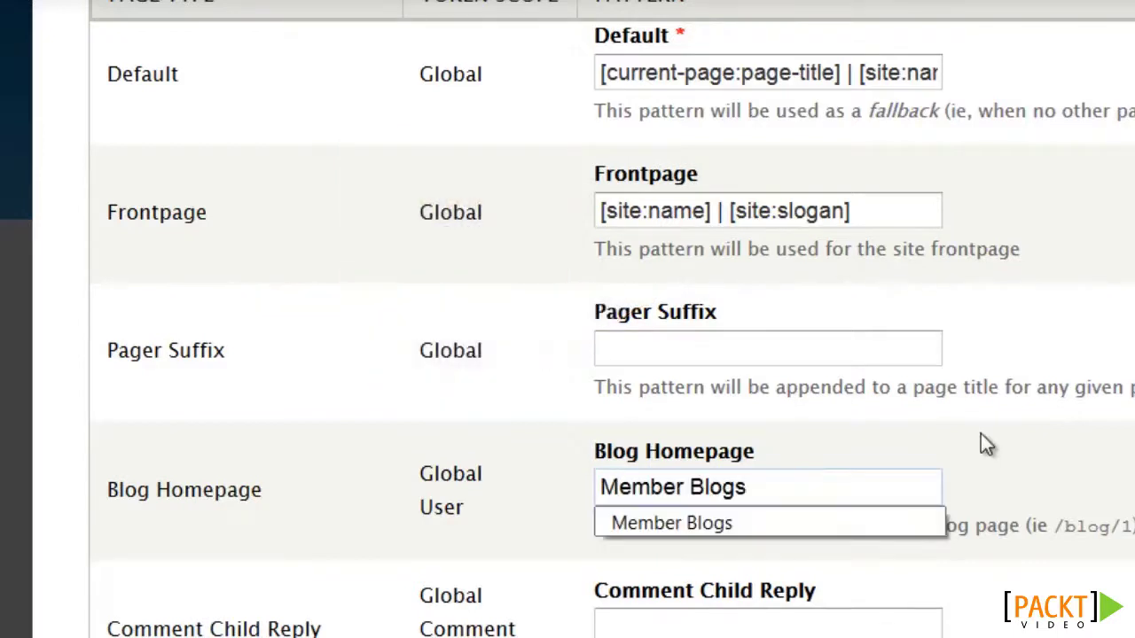
text(for)
scroll(390, 381, down, 10)
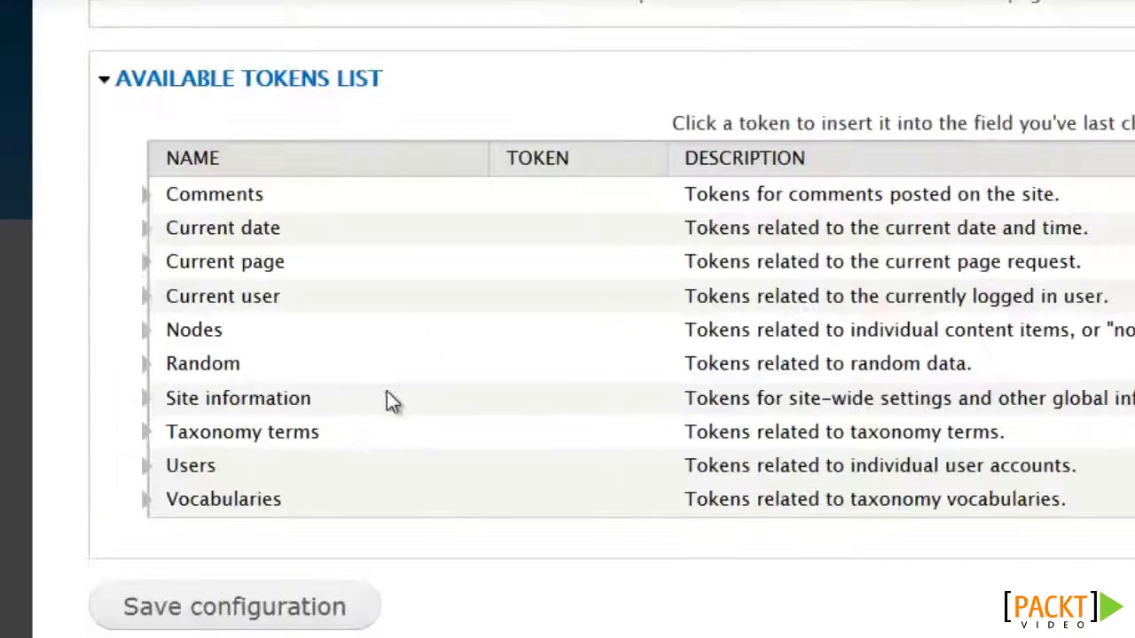
Append the [node:author] token to the Blog Homepage title pattern.
click(146, 335)
click(596, 368)
scroll(898, 354, up, 10)
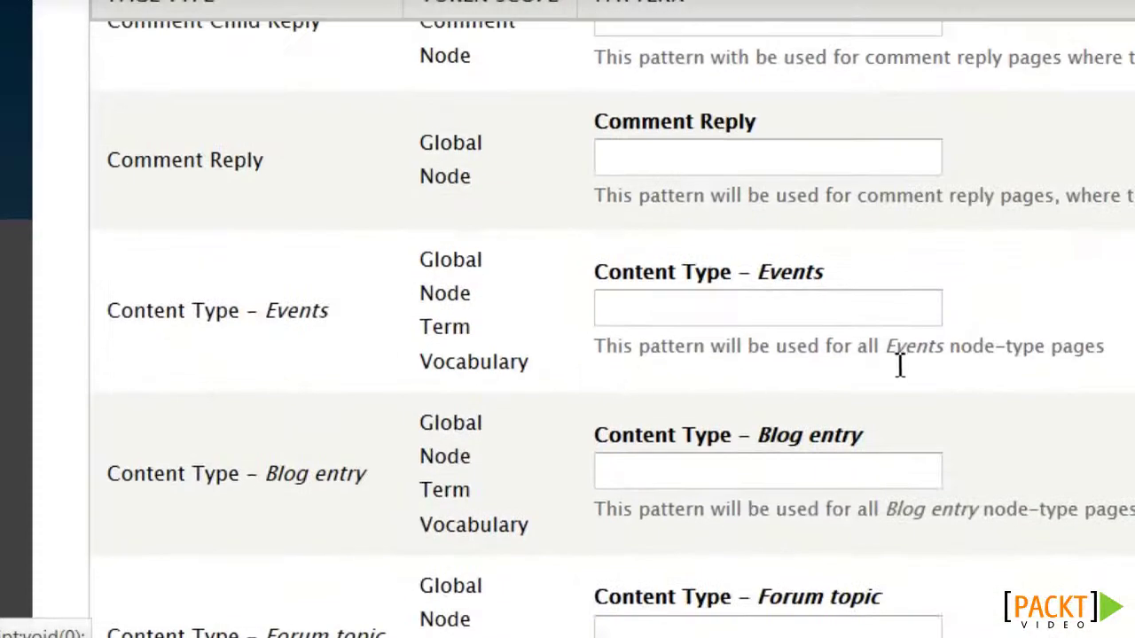
scroll(898, 364, down, 6)
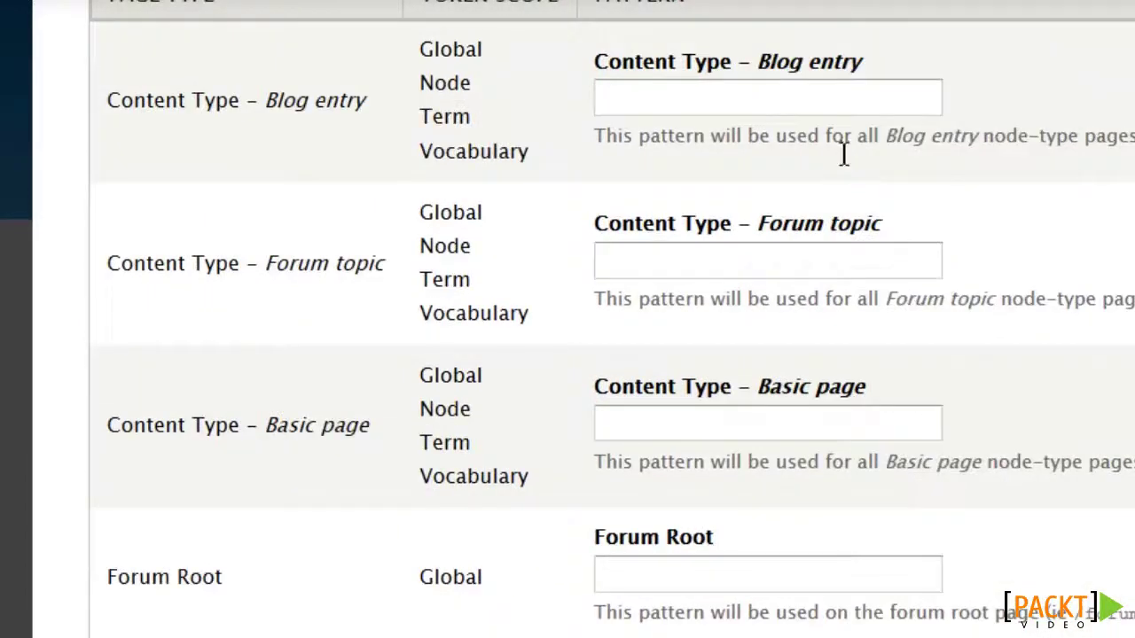
Set the Blog entry title pattern to '[node:author] Blog : [node:title]'.
click(820, 105)
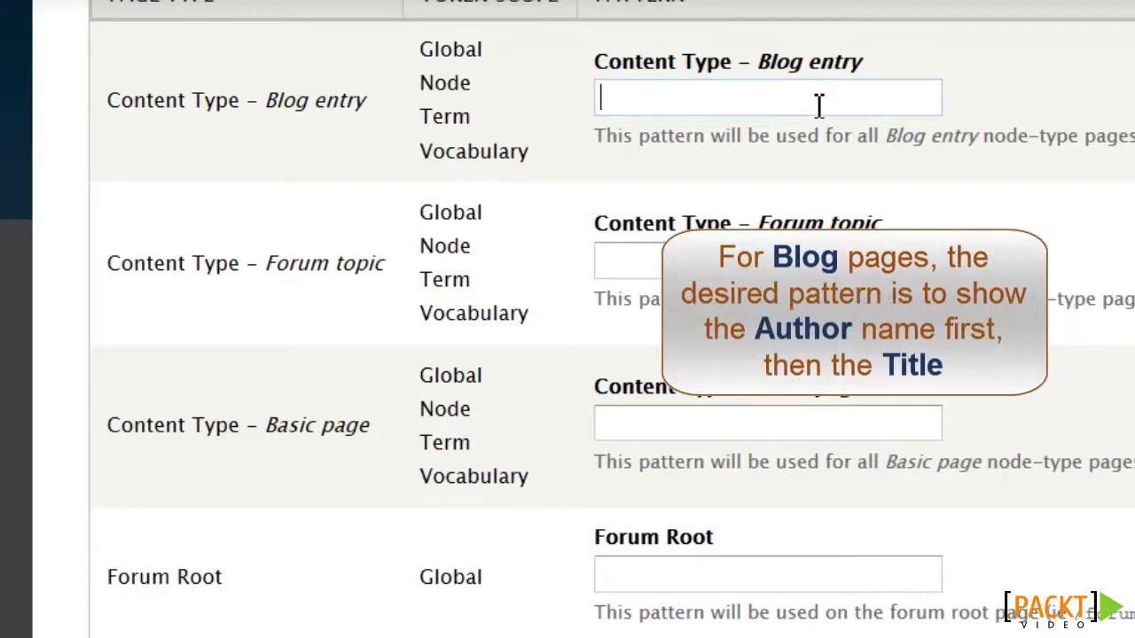
scroll(819, 105, down, 9)
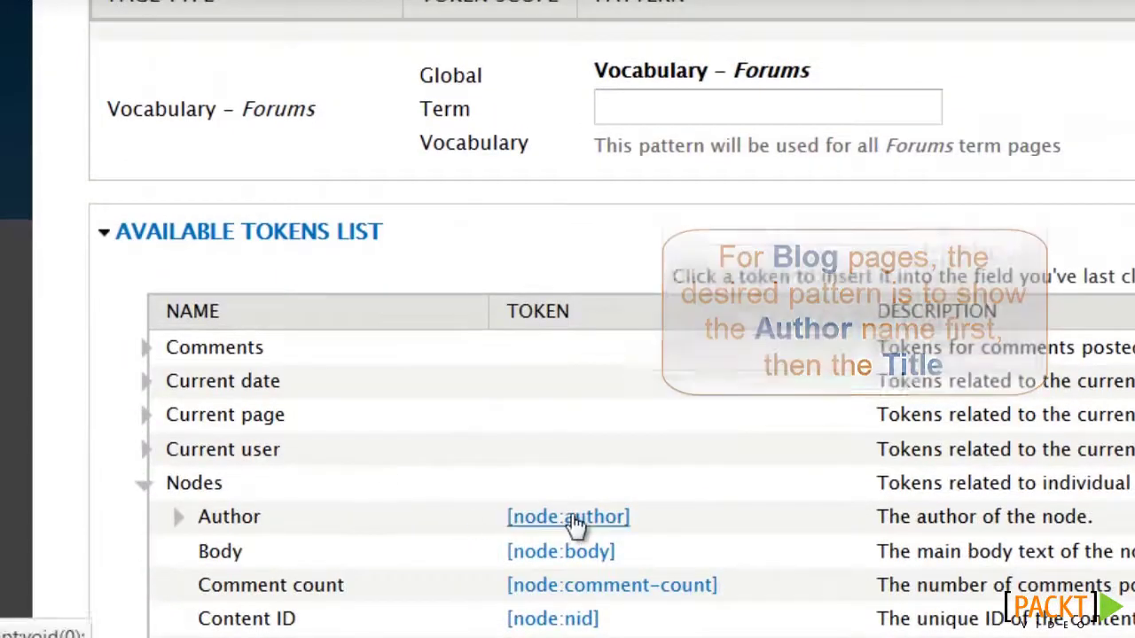
click(575, 523)
scroll(838, 329, up, 10)
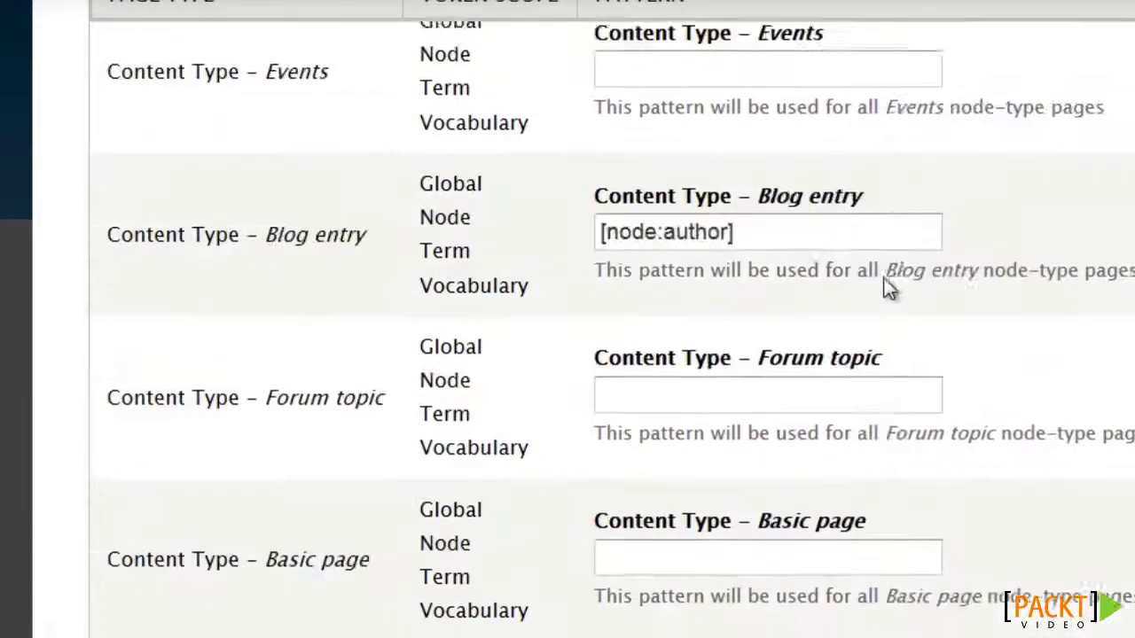
scroll(883, 277, down, 2)
text(Blog)
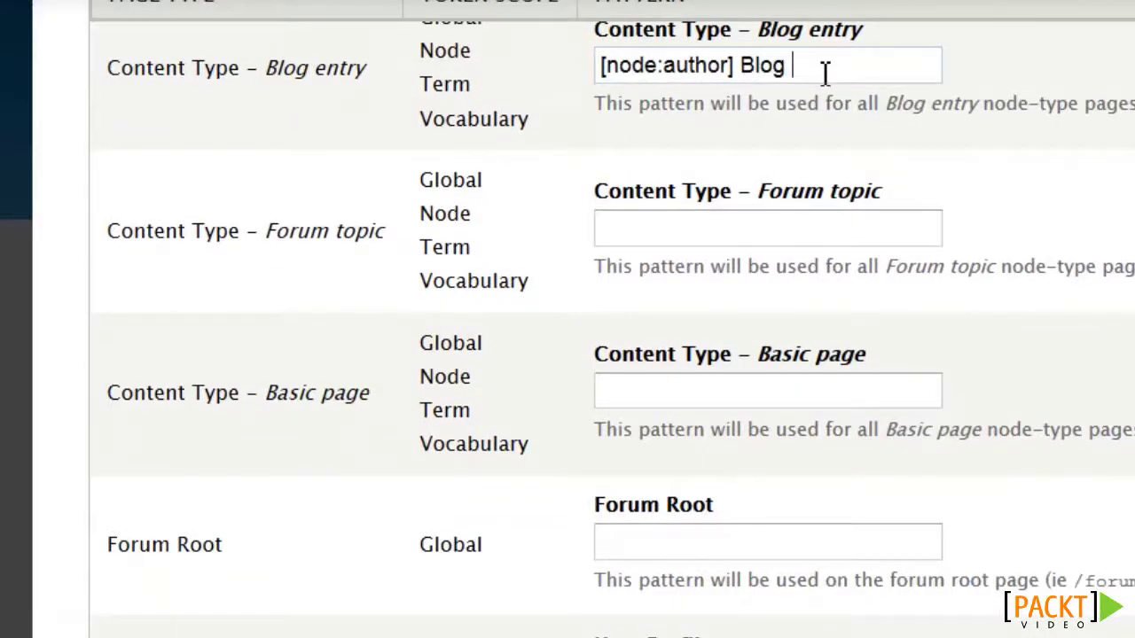
text( :)
scroll(1086, 262, down, 9)
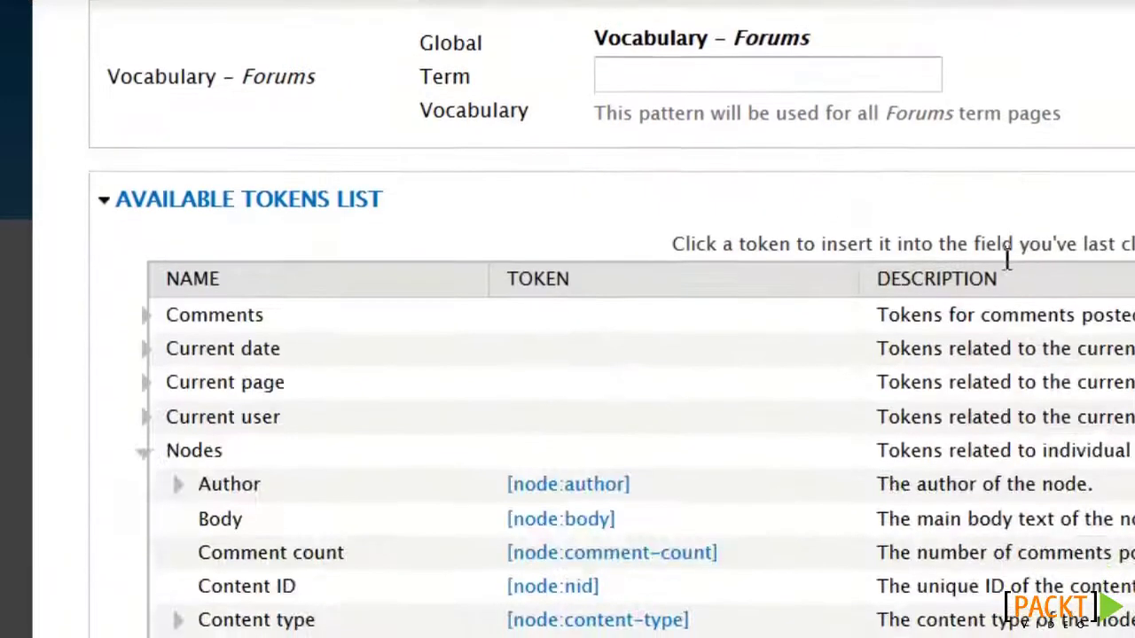
scroll(843, 319, down, 3)
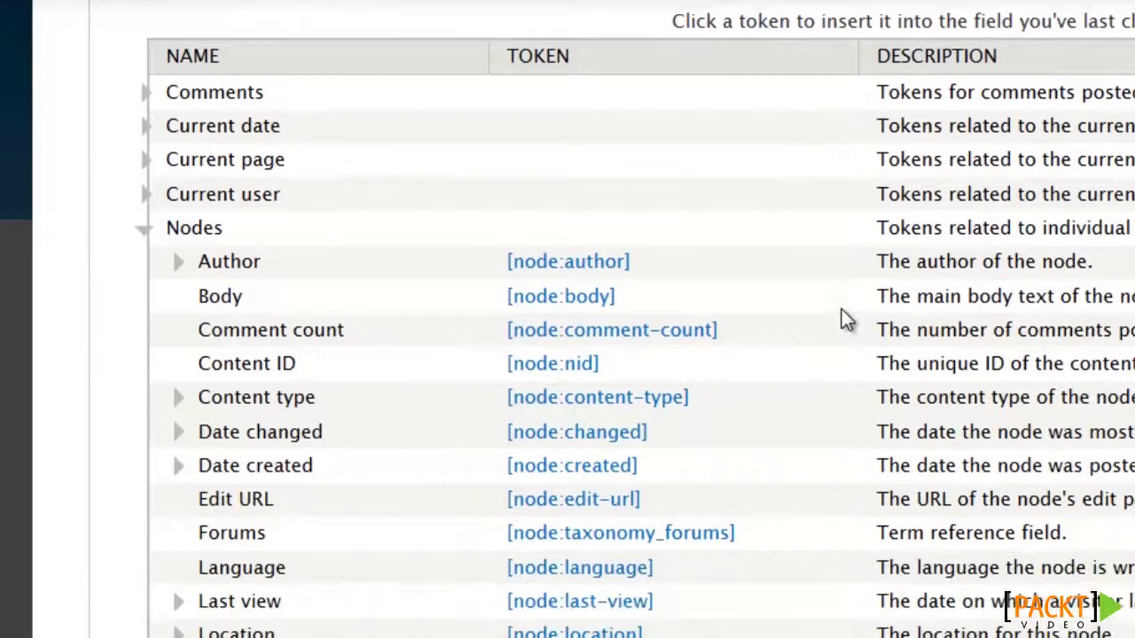
scroll(843, 319, up, 2)
scroll(912, 349, up, 10)
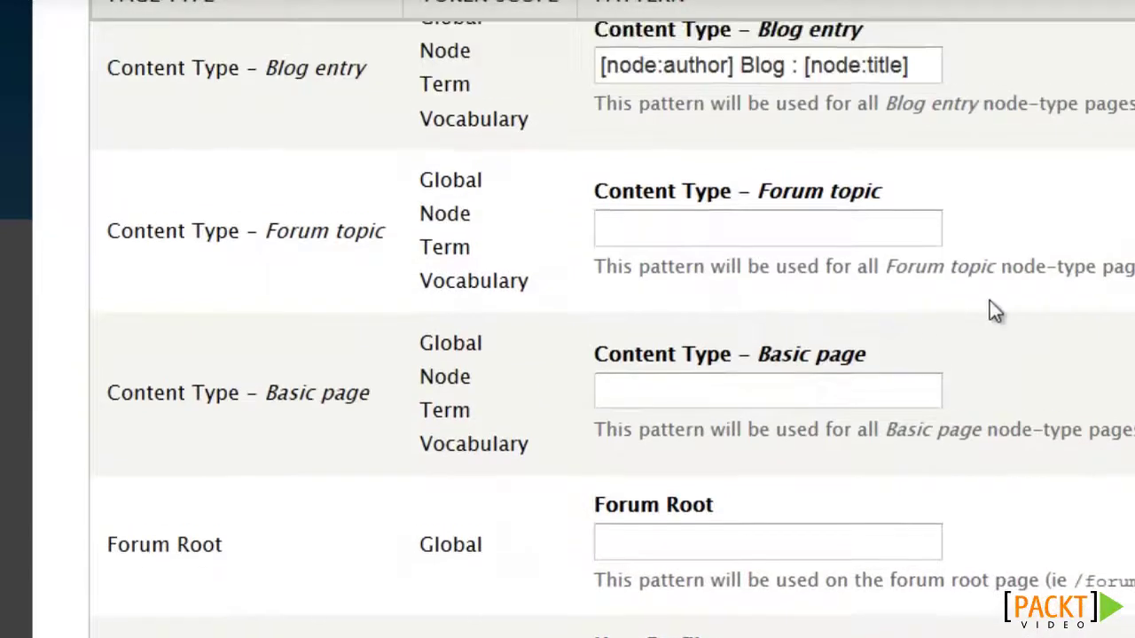
click(833, 238)
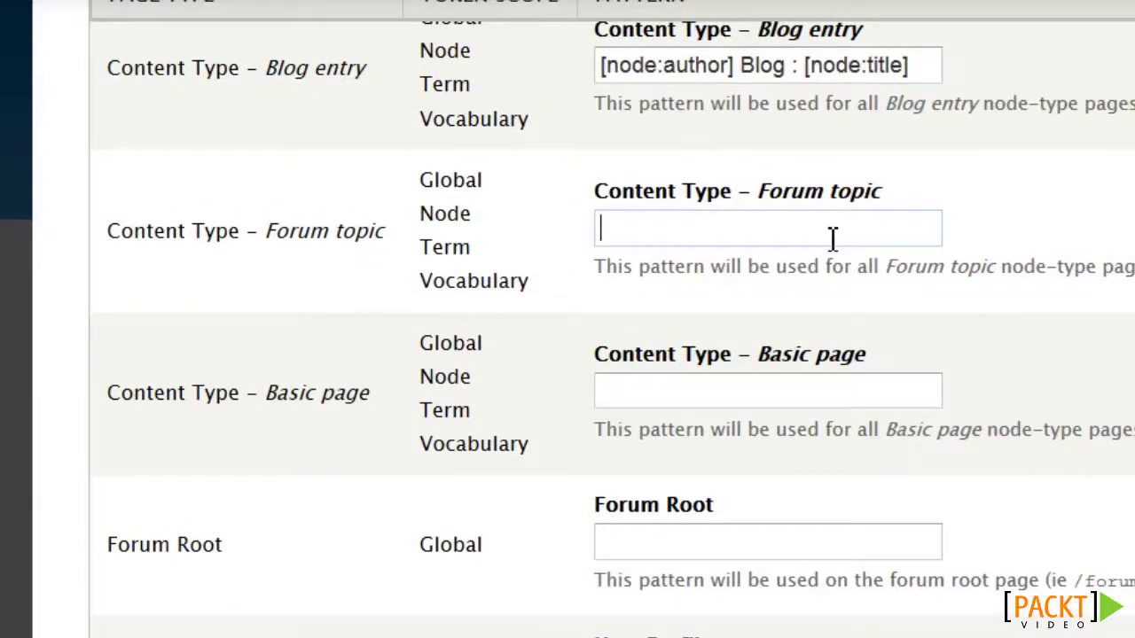